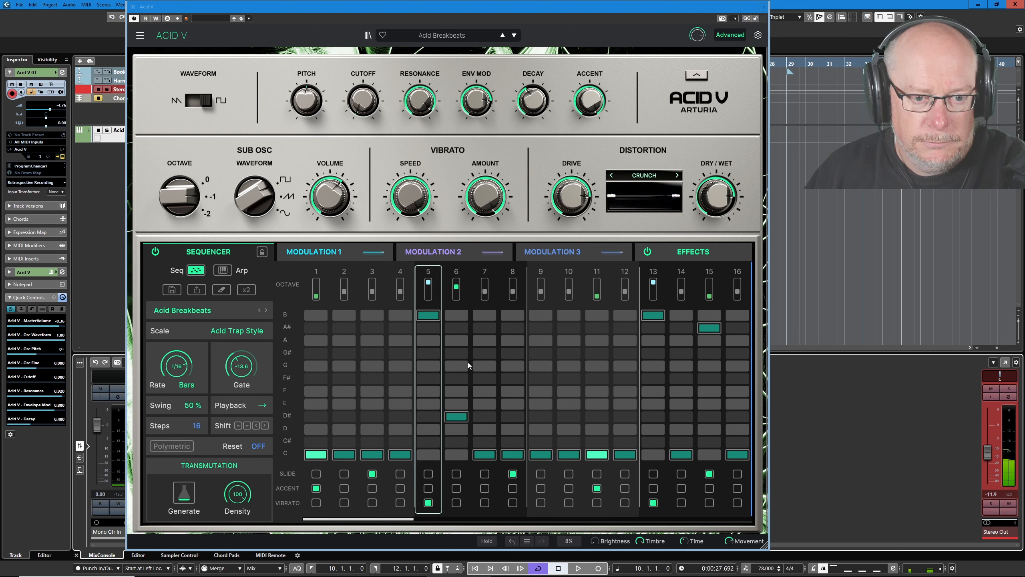
Step: Adjust the Stereo Out level and enable Slide on sequencer steps 6 and 13
drag(986, 453, 986, 480)
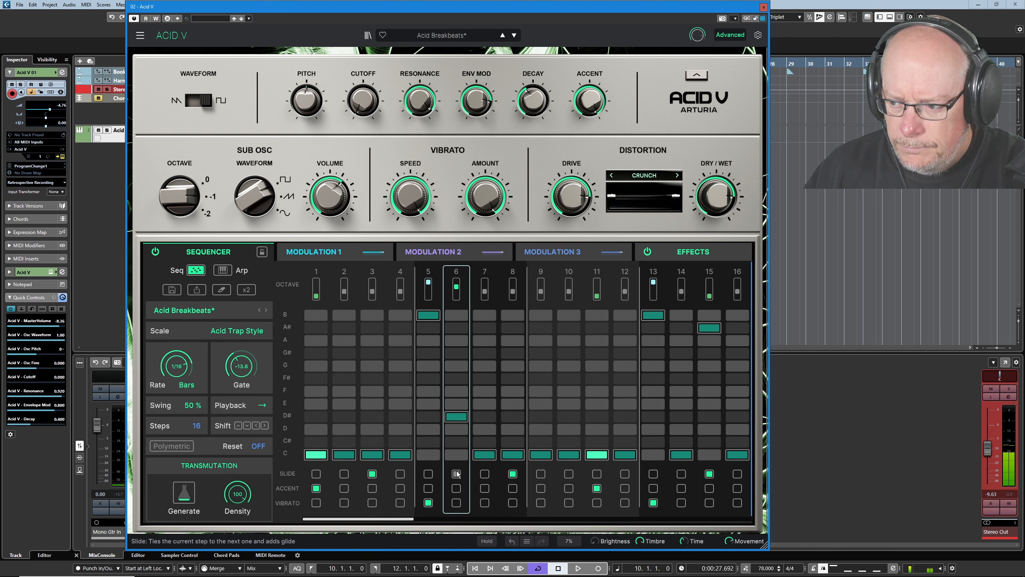
click(456, 474)
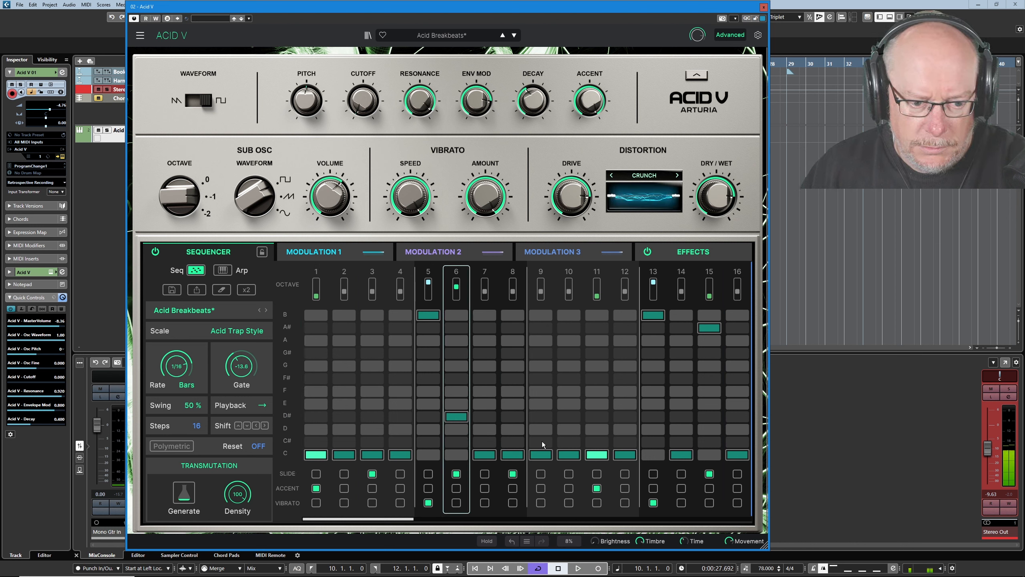
click(653, 474)
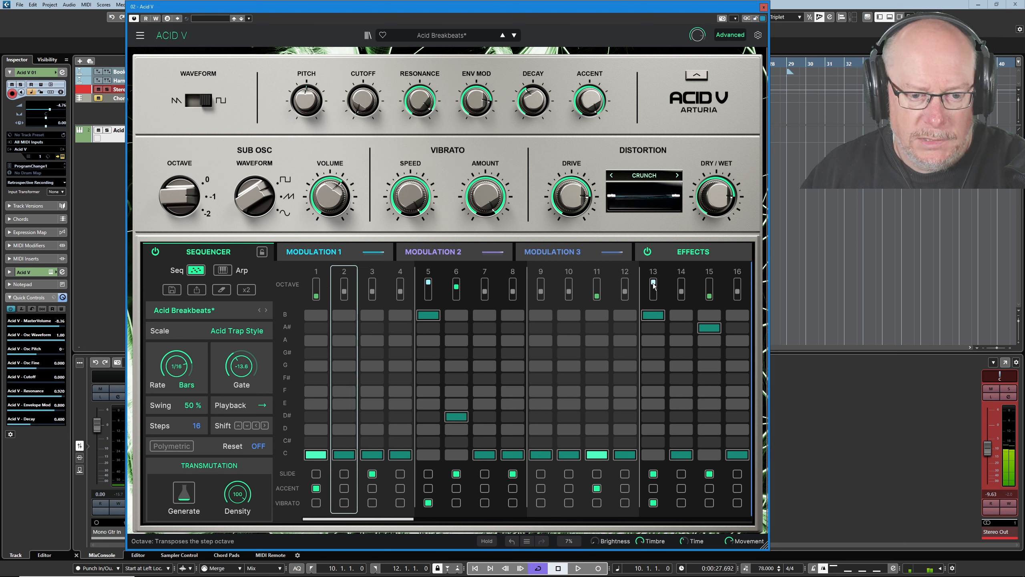
Step: Lower sequencer step 13 by one octave and change step 14's note to D#
drag(653, 283, 652, 289)
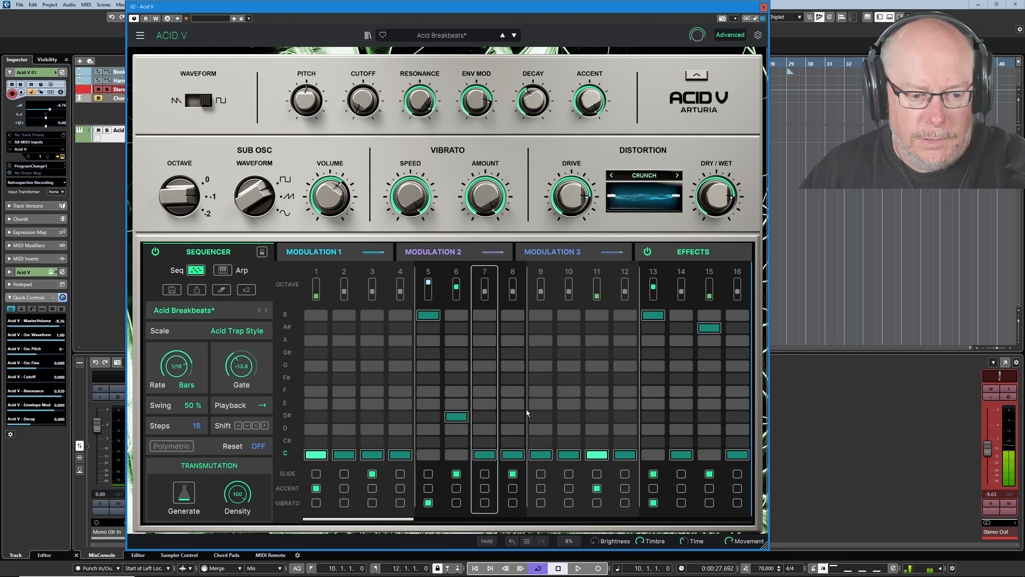
click(681, 416)
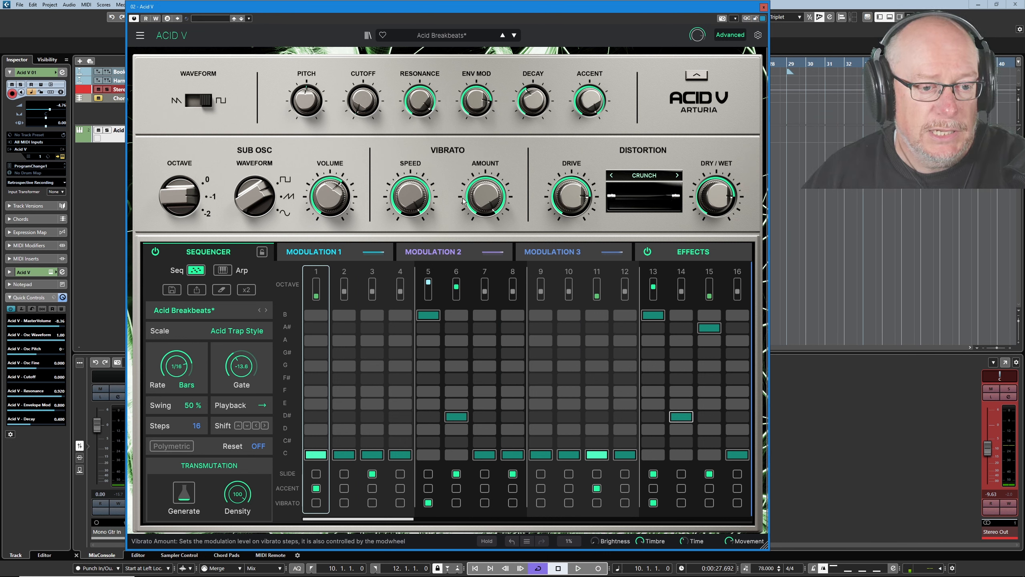
Step: Set the sequencer gate to 6.40 and slow down the vibrato speed
mouse_move(416, 200)
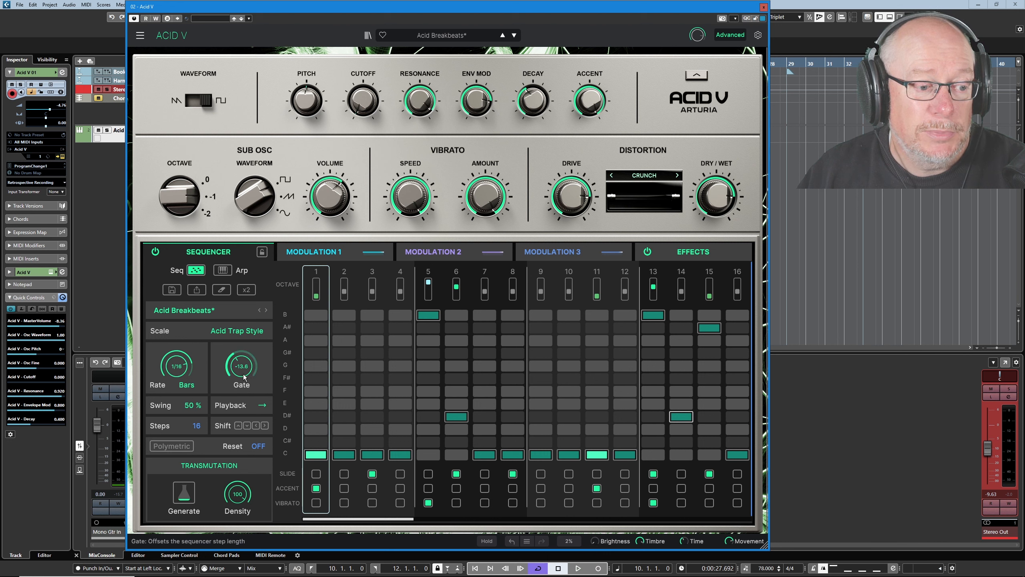
mouse_move(243, 369)
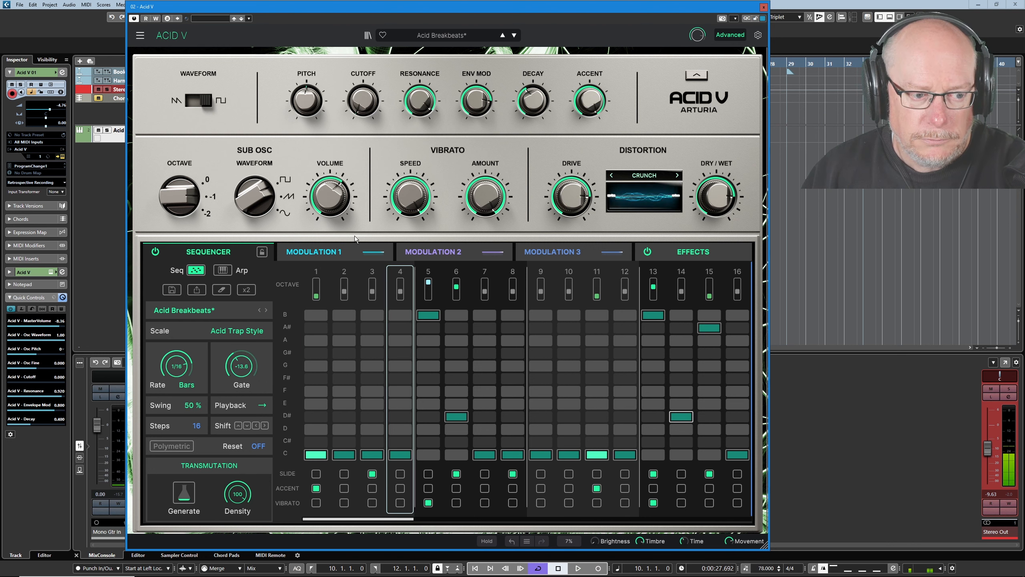
drag(242, 367, 242, 348)
drag(409, 196, 409, 260)
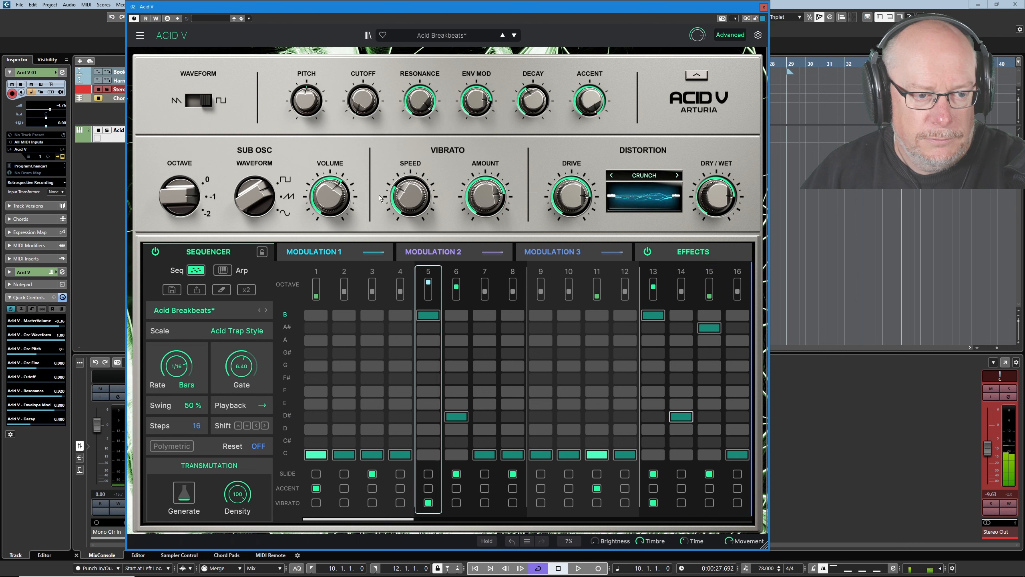
drag(410, 196, 410, 203)
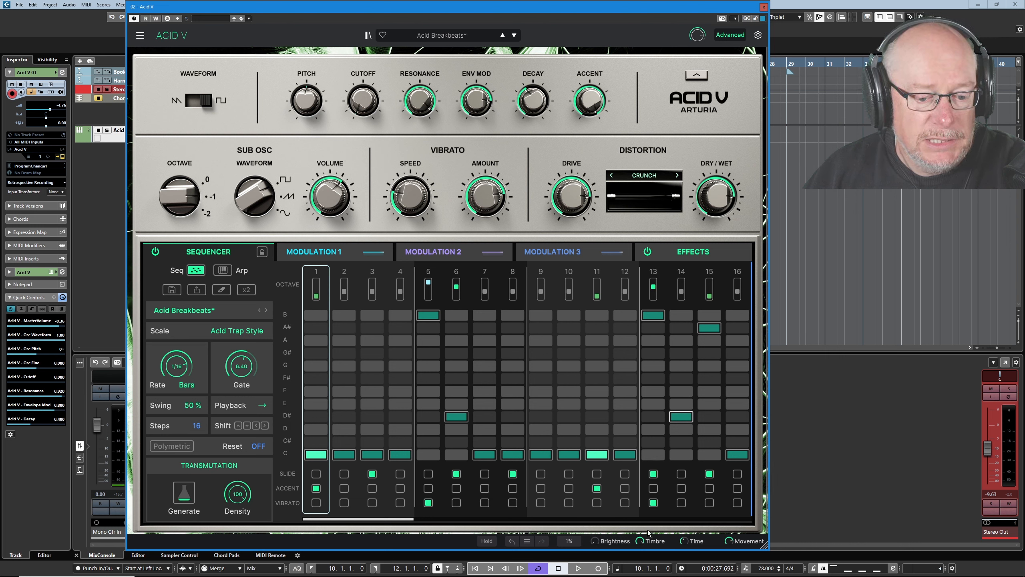
Step: Enable Accent on sequencer steps 13, 14 and 15 and fine-tune the overall accent amount
click(653, 489)
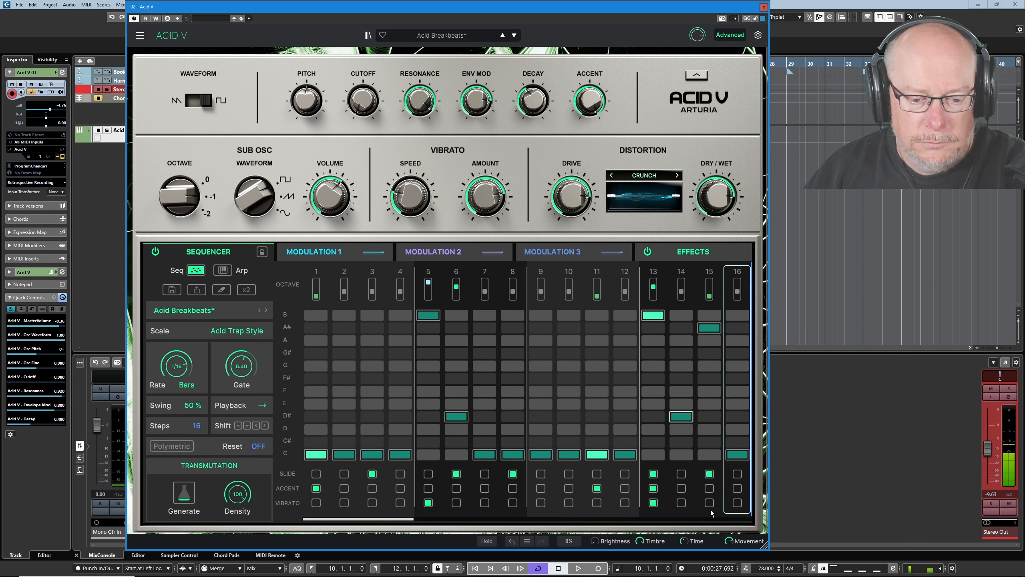
mouse_move(594, 98)
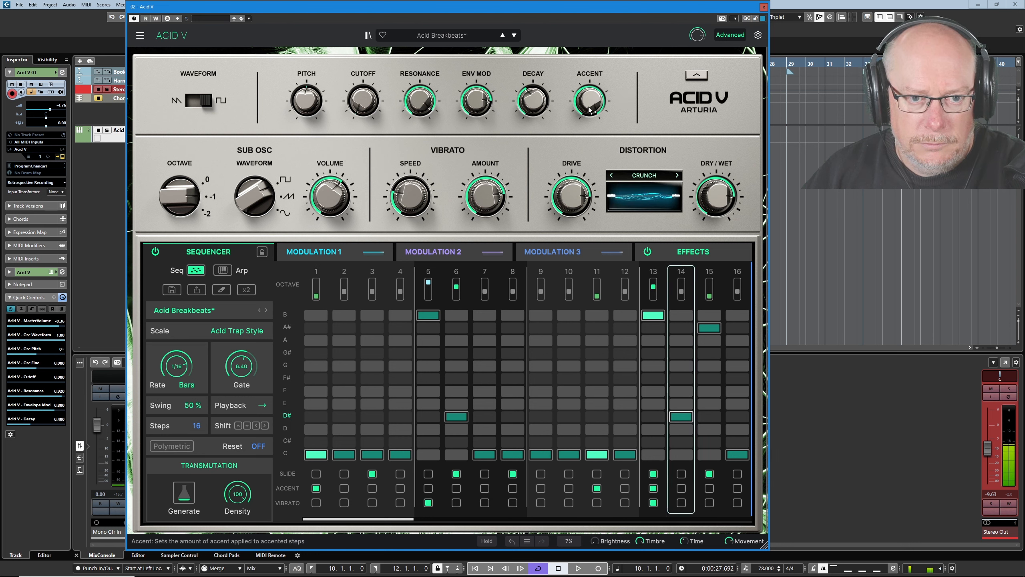
click(681, 488)
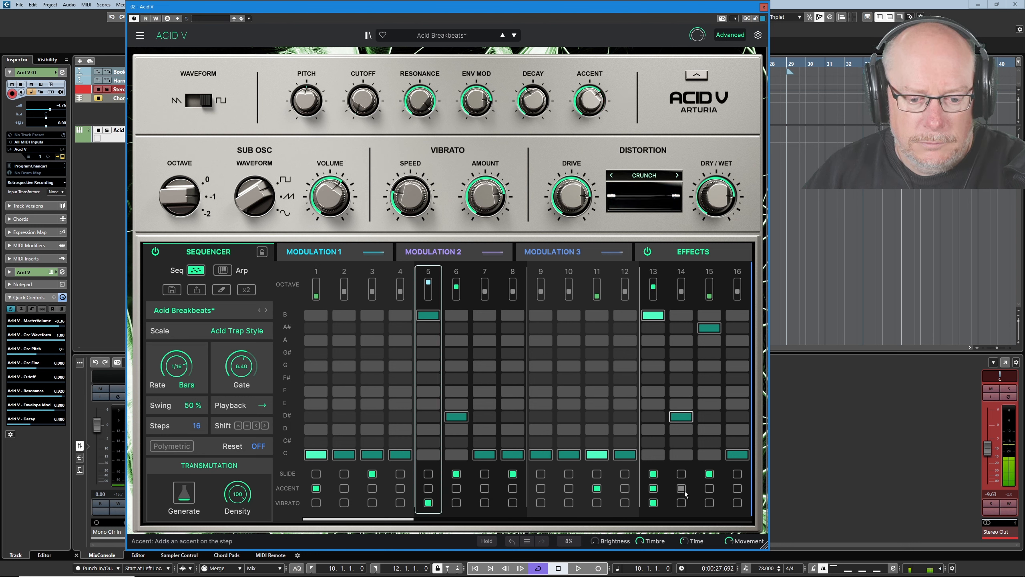
click(709, 488)
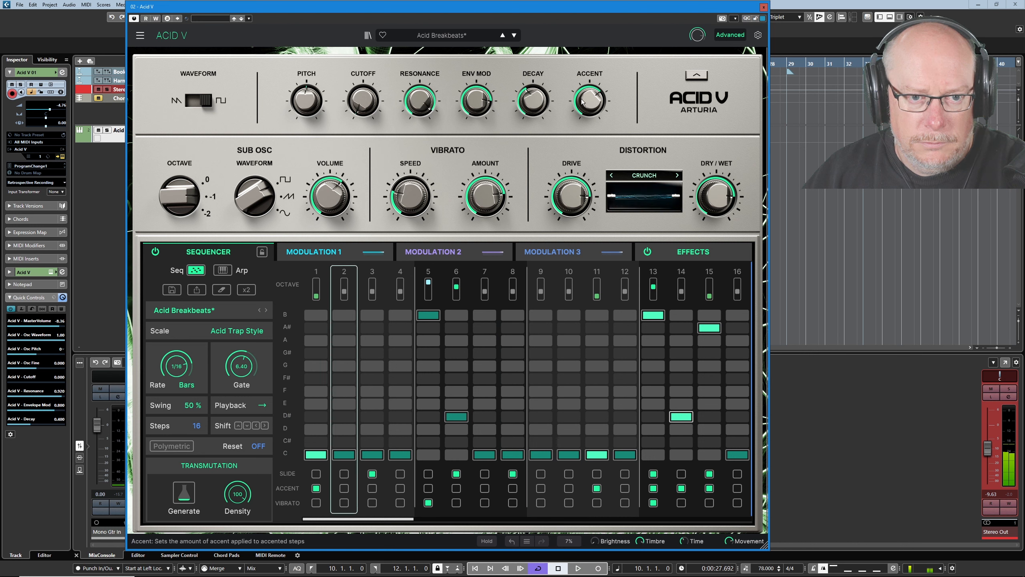
drag(592, 104, 593, 96)
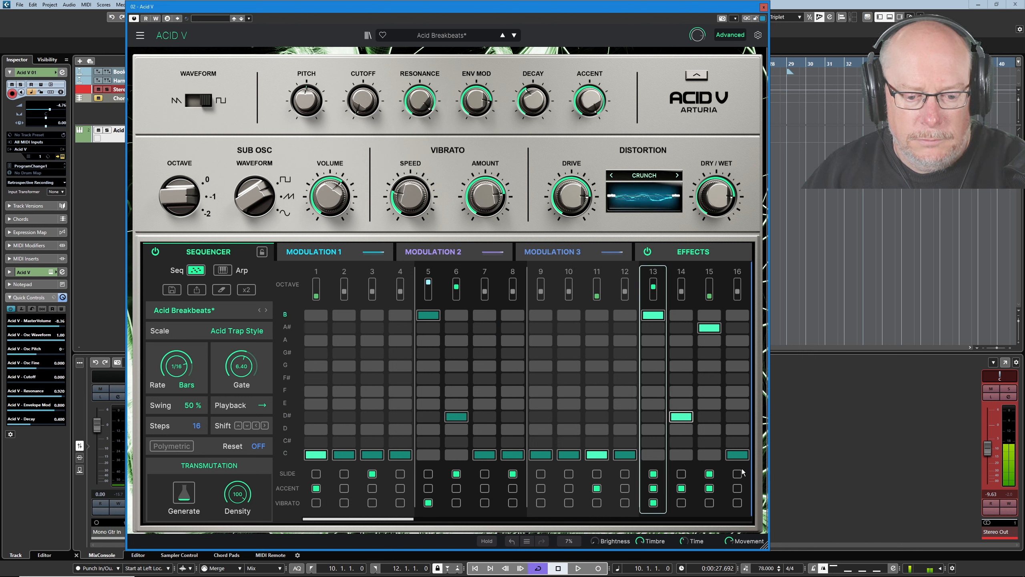
Step: Enable Accent on sequencer steps 9 and 10 and remove it from steps 14 and 15
click(541, 487)
click(569, 488)
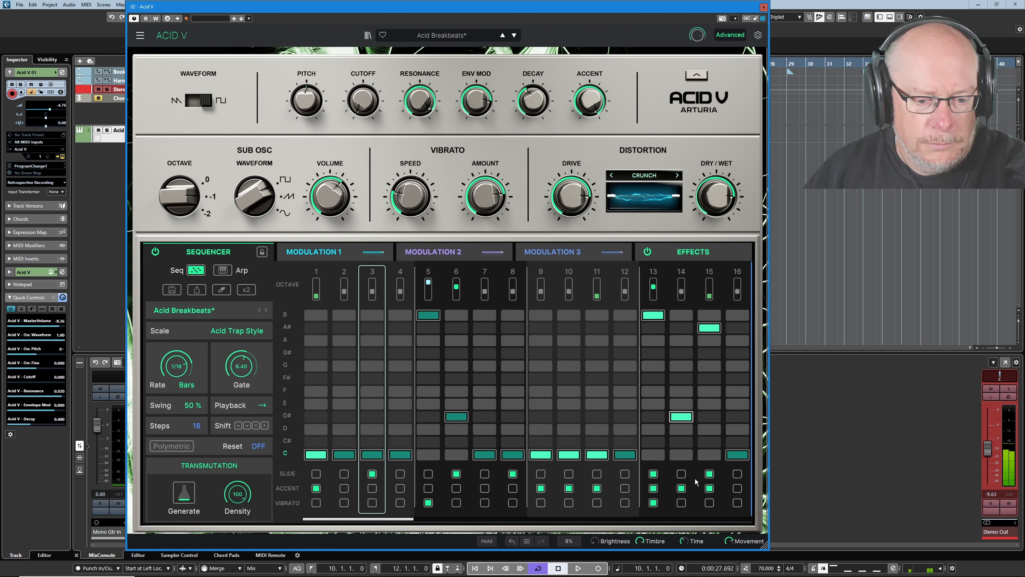
click(681, 488)
click(709, 488)
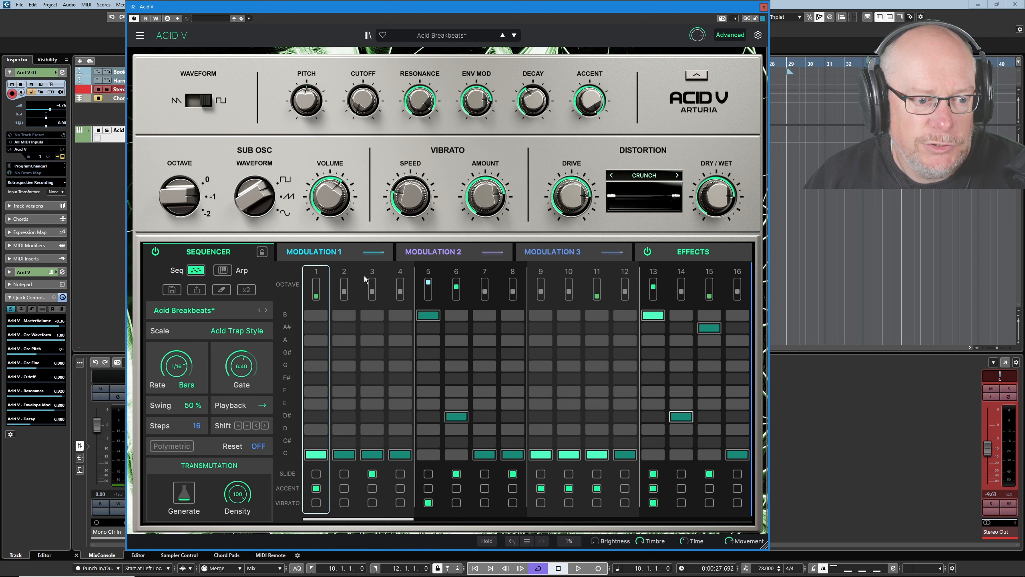
Step: Assign Modulation 1 to the filter Cutoff with a modulation amount of 0.287
click(325, 252)
click(435, 254)
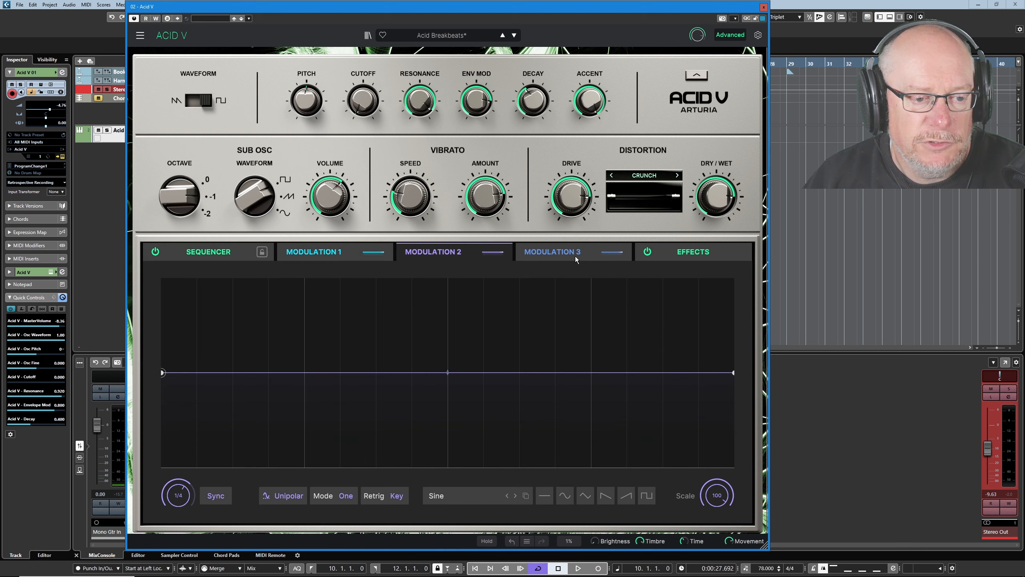
click(325, 252)
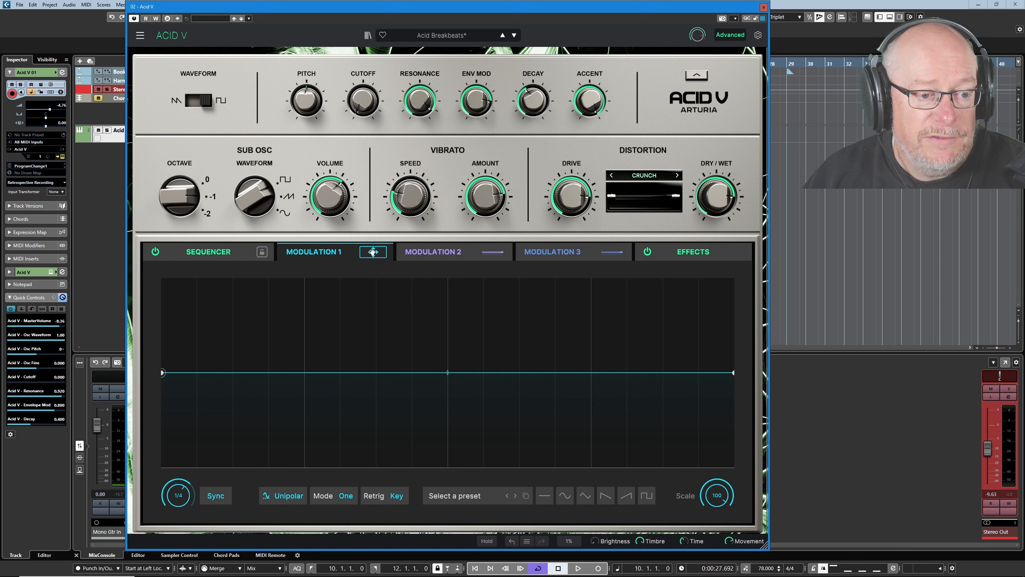
drag(374, 251, 363, 100)
mouse_move(373, 252)
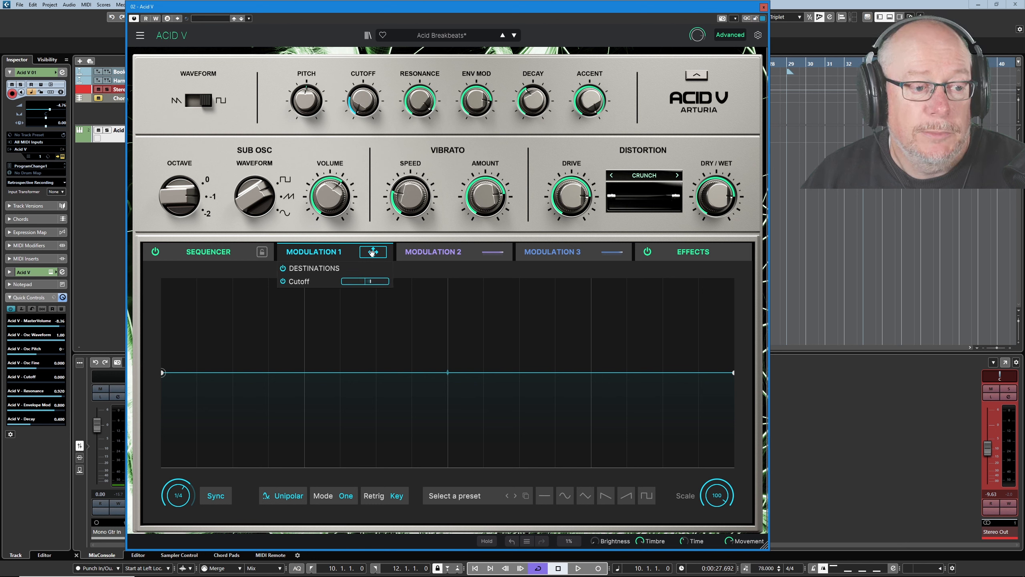
mouse_move(363, 103)
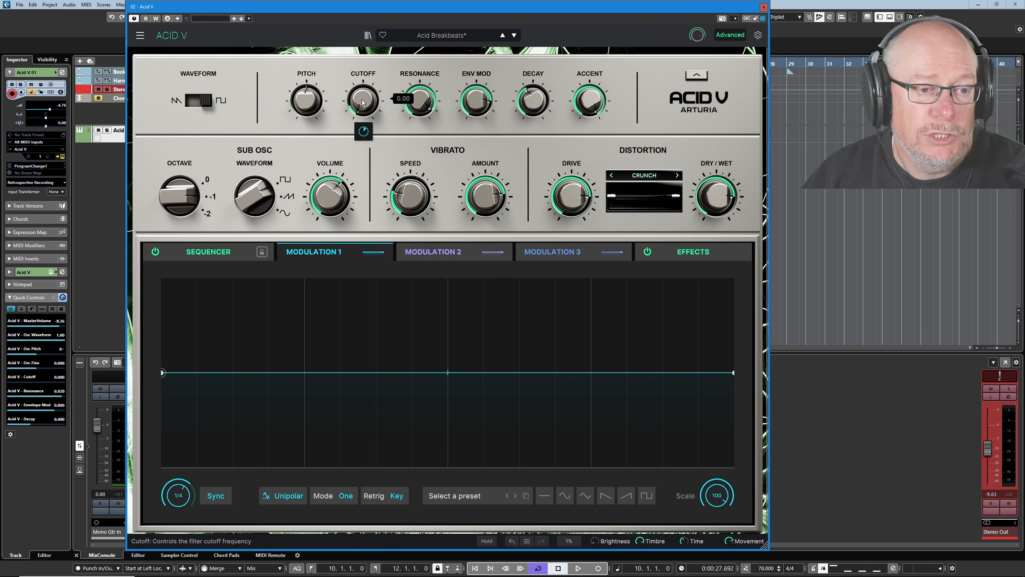
mouse_move(366, 132)
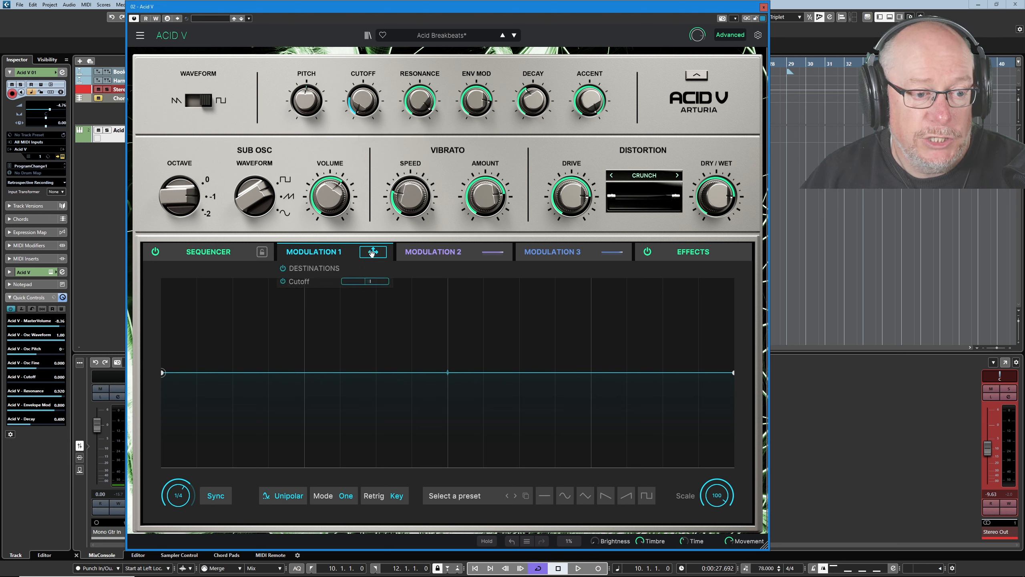
drag(370, 282, 374, 281)
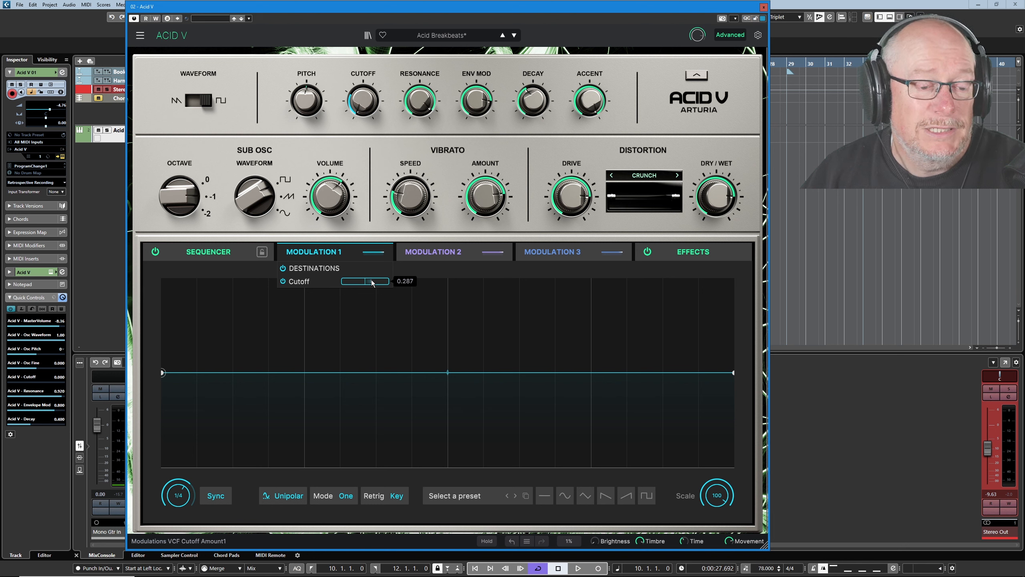
Step: Try a raised flat line and the Sine shape for Modulation 1, ending on the Flat shape
drag(162, 373, 163, 352)
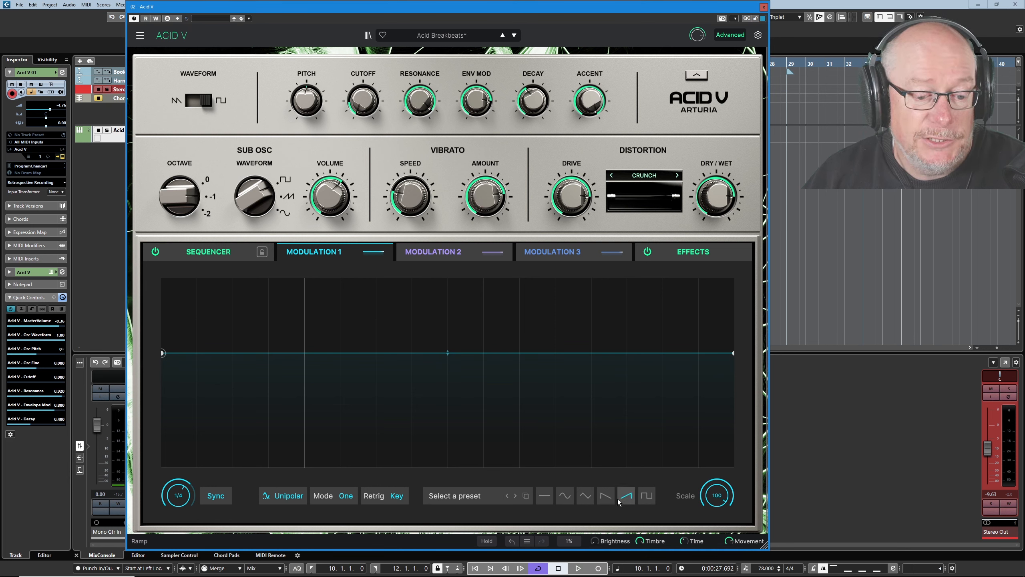
click(565, 495)
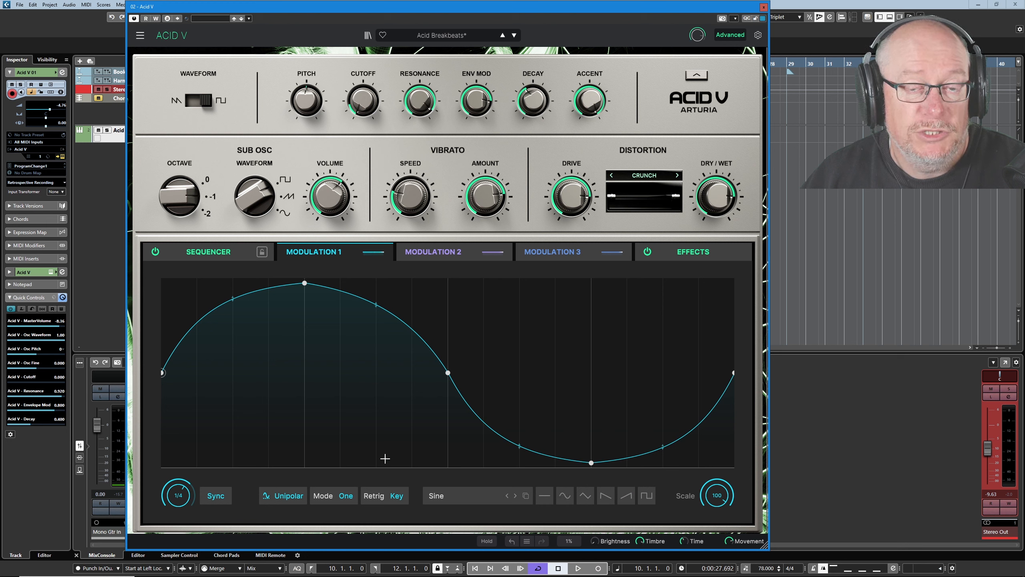
click(545, 495)
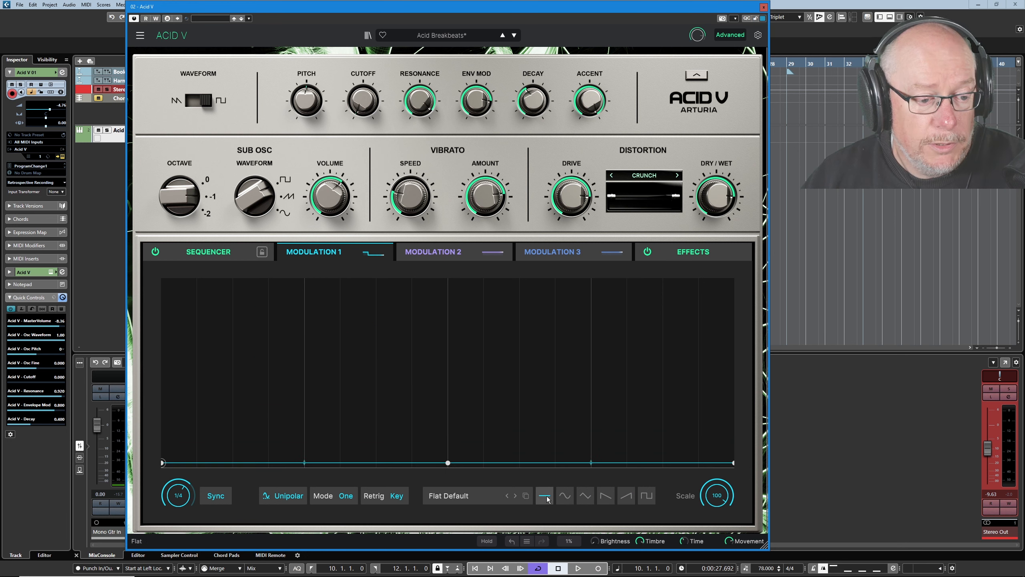
Step: Shape a custom Modulation 1 curve with two raised points and bow its first segment upward
click(304, 322)
click(528, 333)
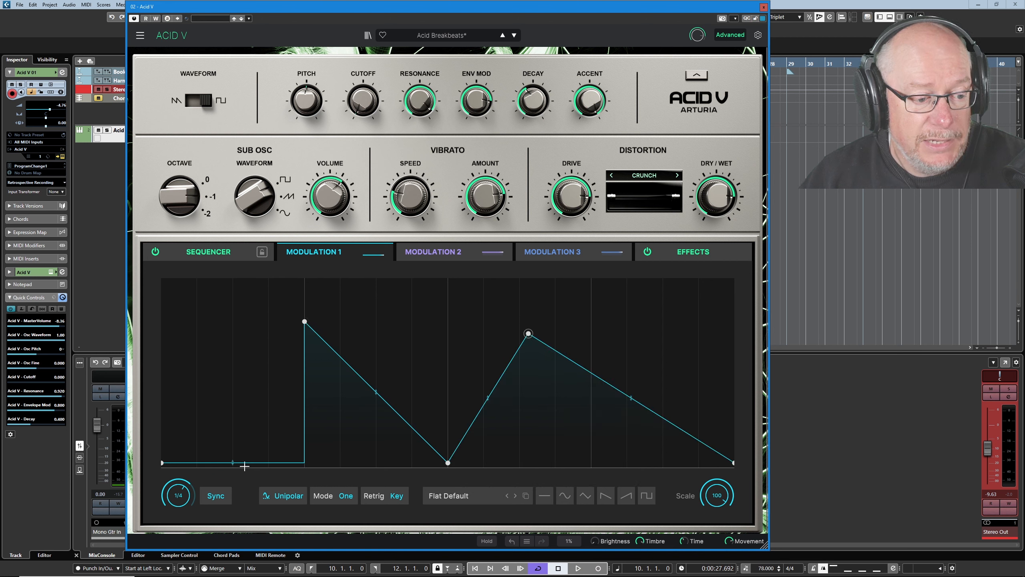
click(162, 462)
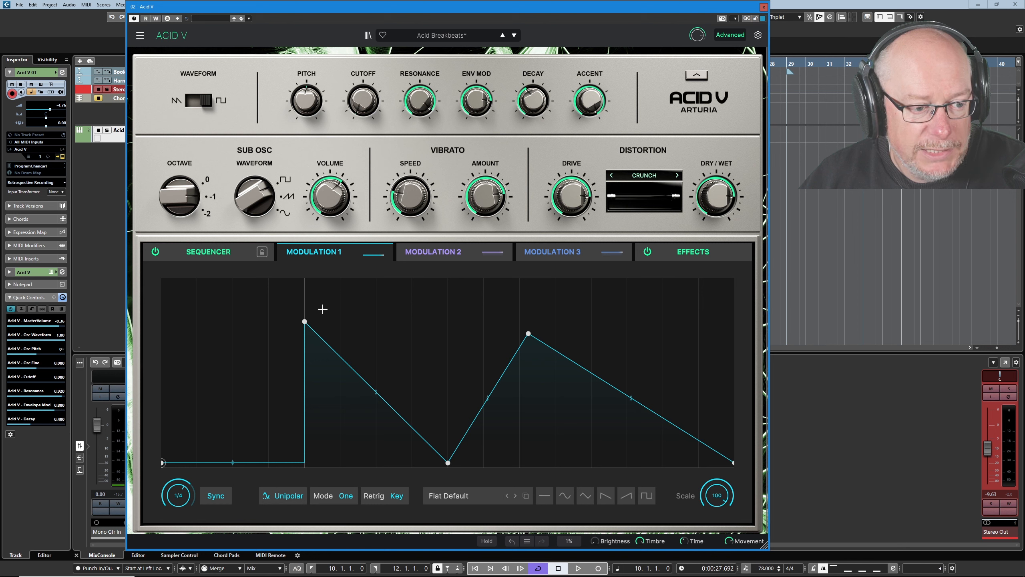
drag(234, 463, 233, 344)
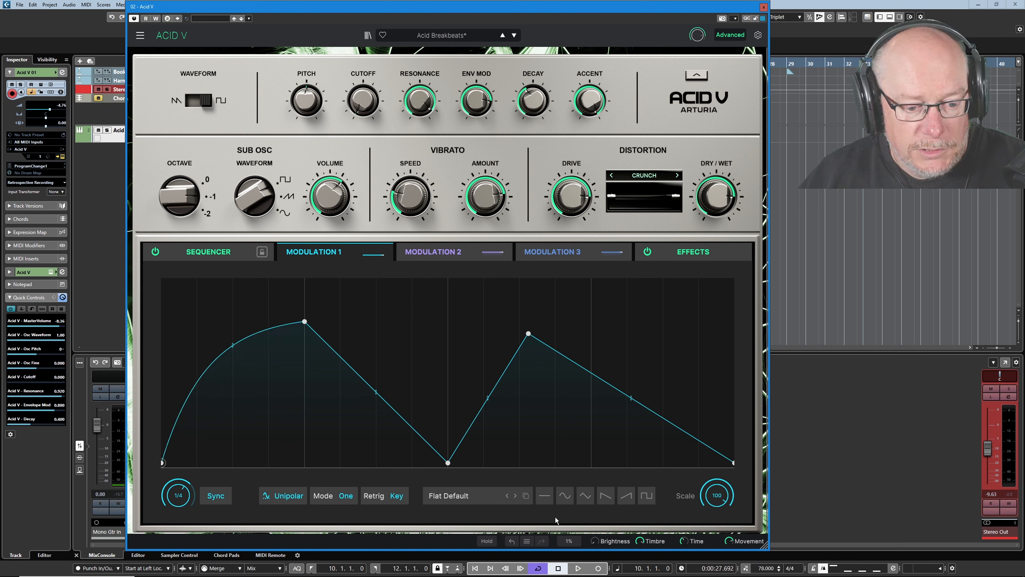
Step: Give Modulation 1 the Sine shape, Loop mode and a synced rate of 2
click(565, 497)
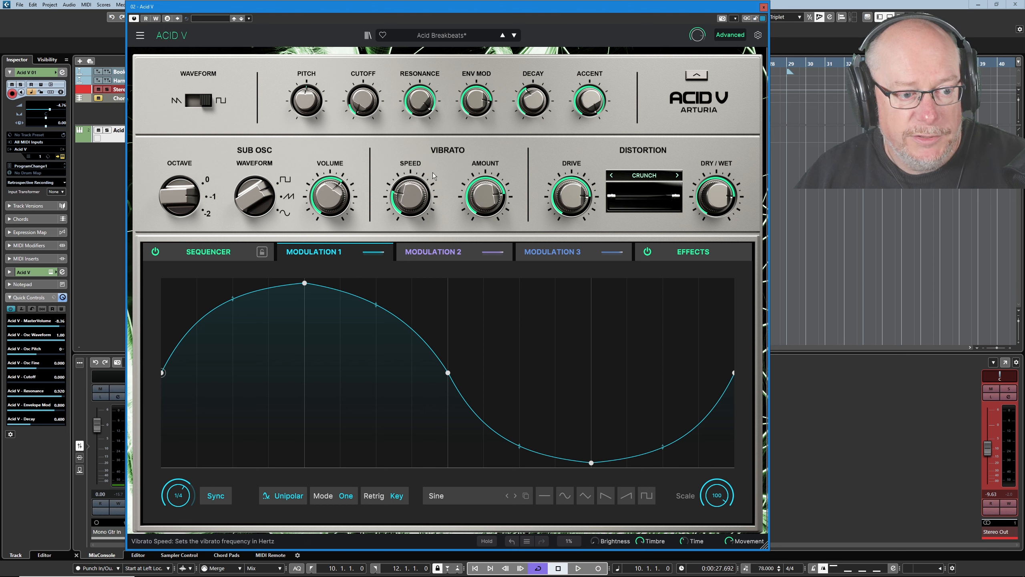
click(345, 495)
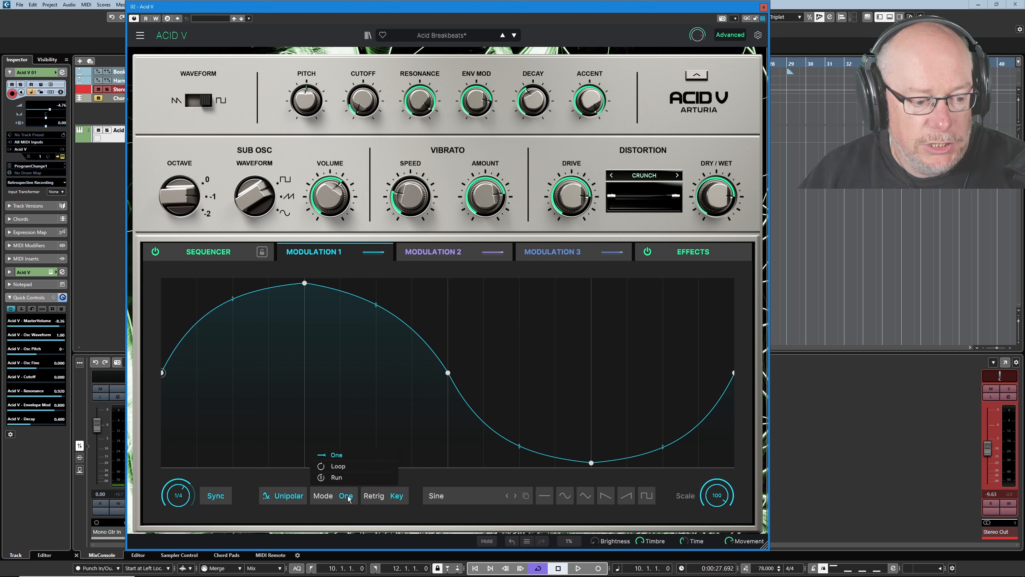
click(338, 467)
drag(178, 495, 178, 481)
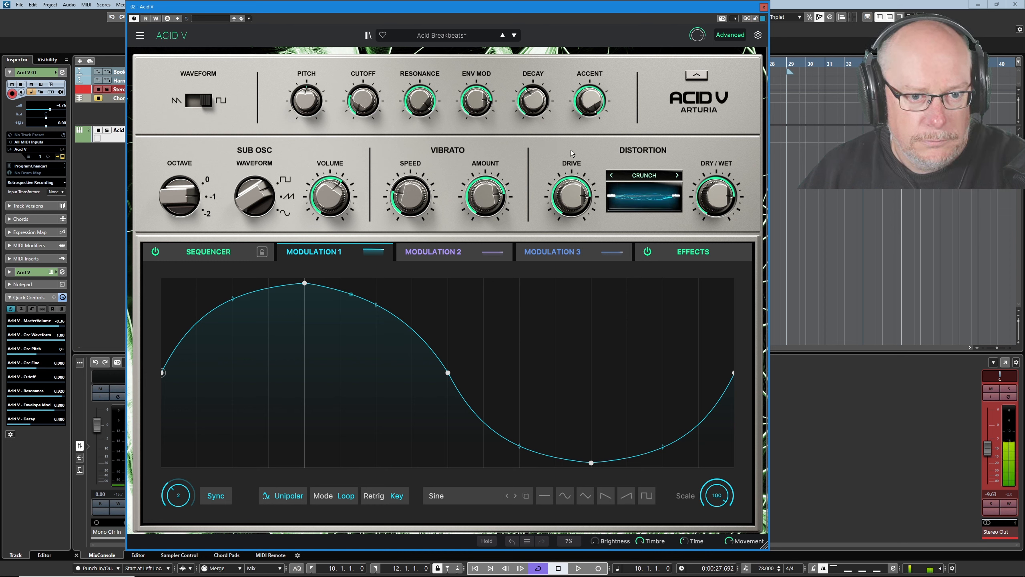
Step: Reduce the distortion drive to 49.2 %
drag(586, 194, 571, 204)
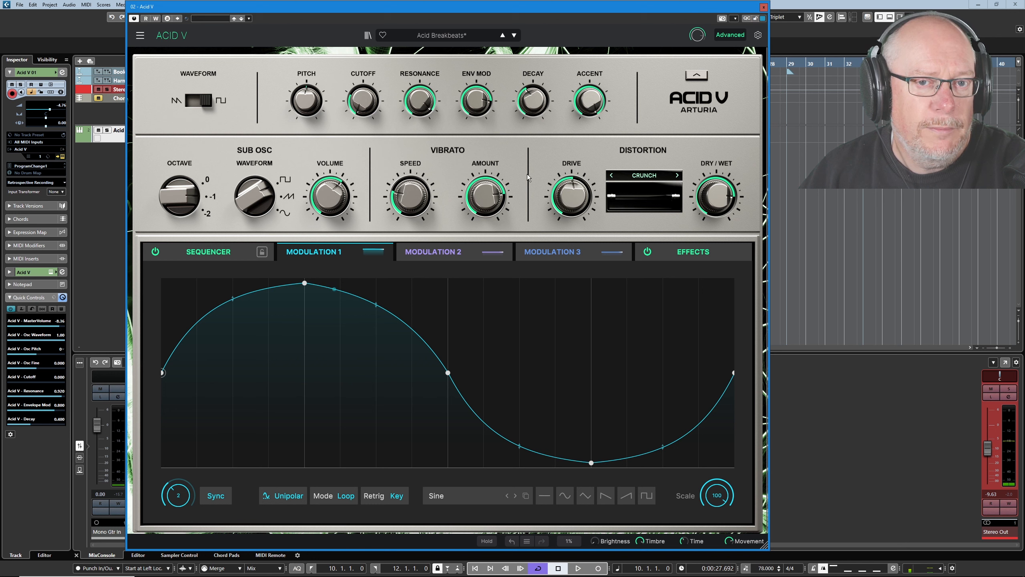
drag(578, 200, 579, 201)
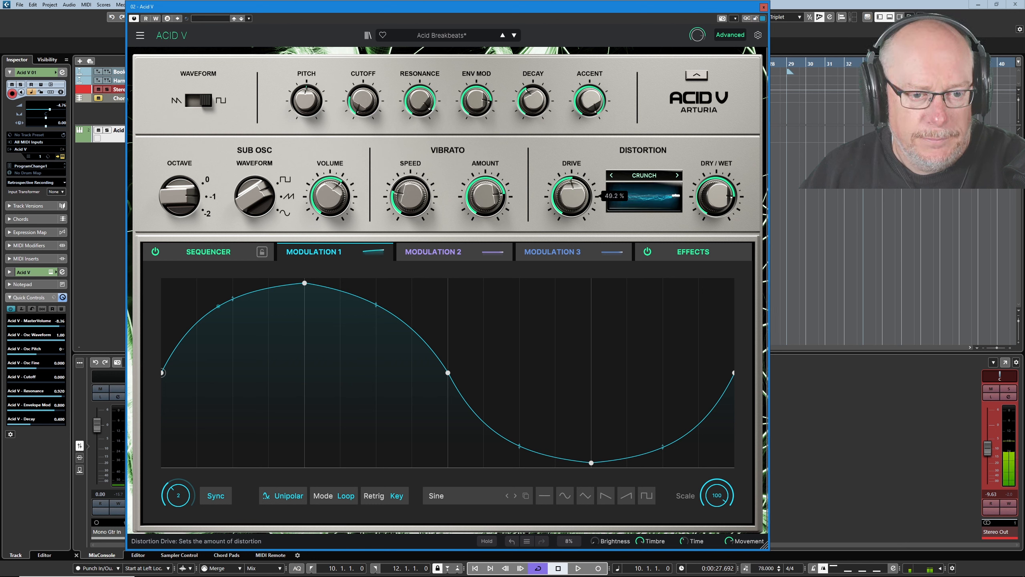
Step: Lower the filter resonance and set Cutoff to 0.140 with a Modulation 1 amount of 0.343
drag(420, 101, 370, 115)
mouse_move(370, 115)
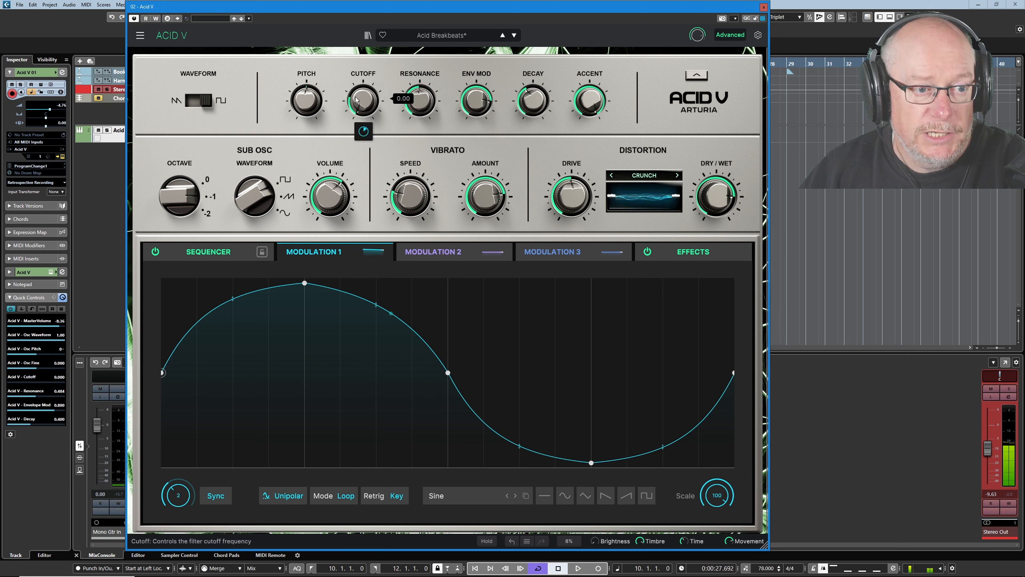
drag(360, 120, 363, 126)
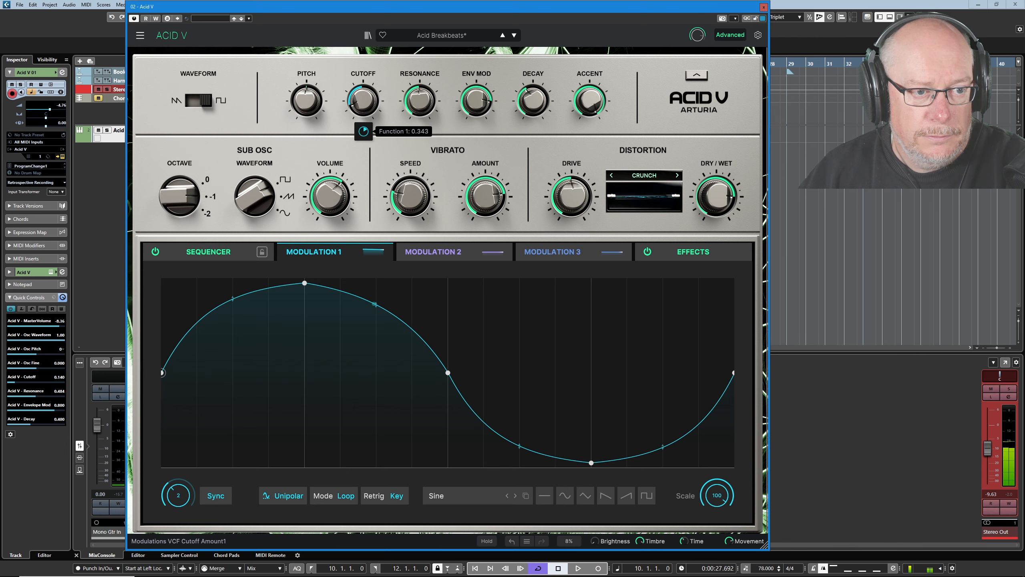
Step: Reduce the distortion drive slightly
key(ctrl+w)
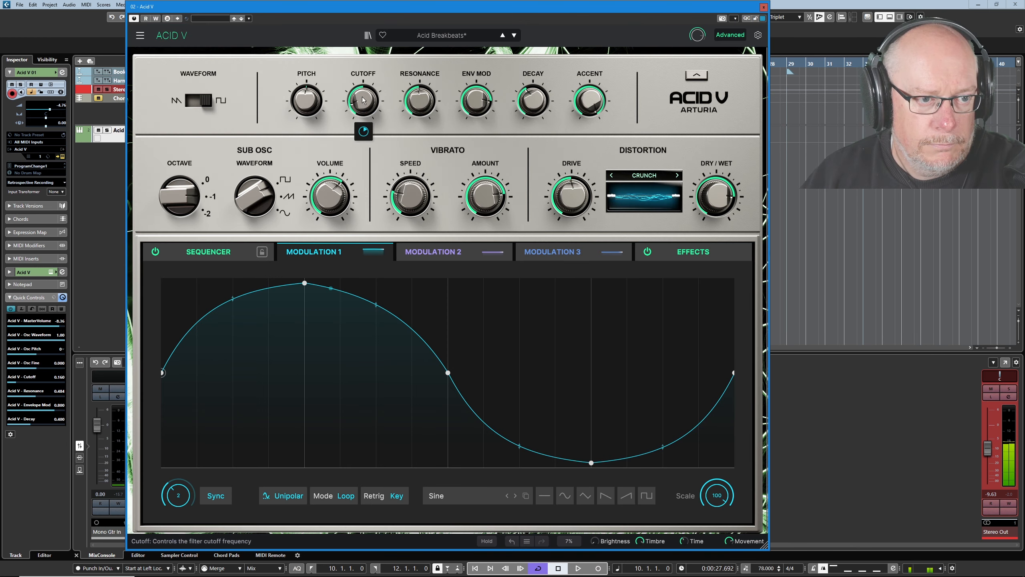
drag(572, 196, 571, 207)
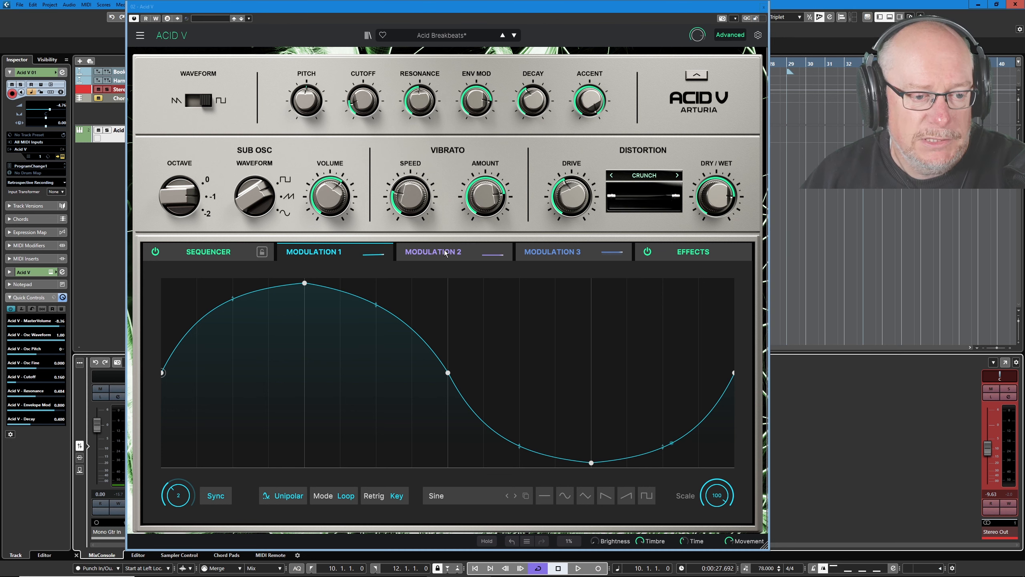
Step: Assign Modulation 2 to Resonance with an amount of 0.250 and give it the Saw shape in Loop mode
click(441, 261)
drag(484, 253, 421, 129)
mouse_move(420, 131)
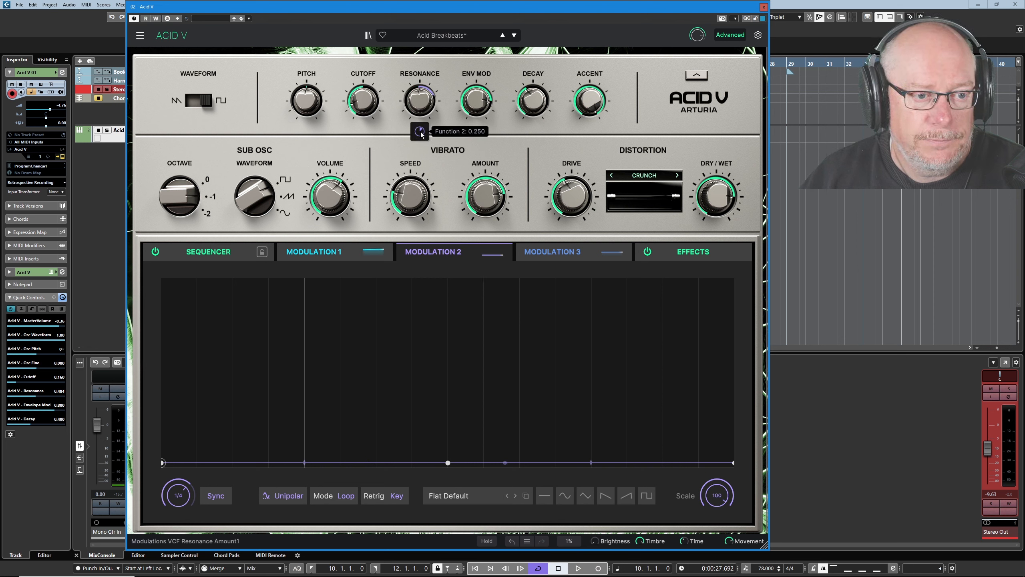
click(606, 495)
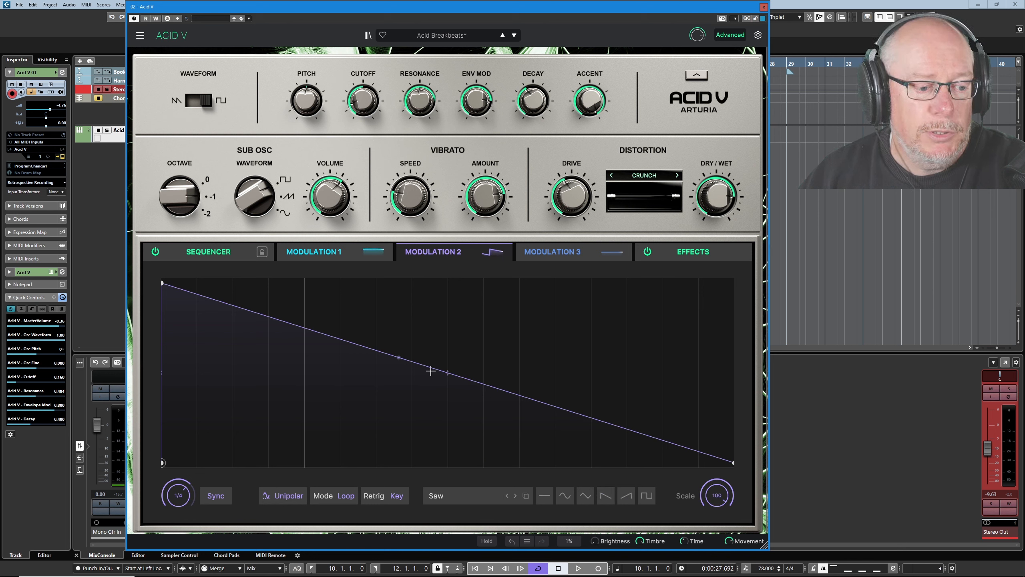
click(338, 495)
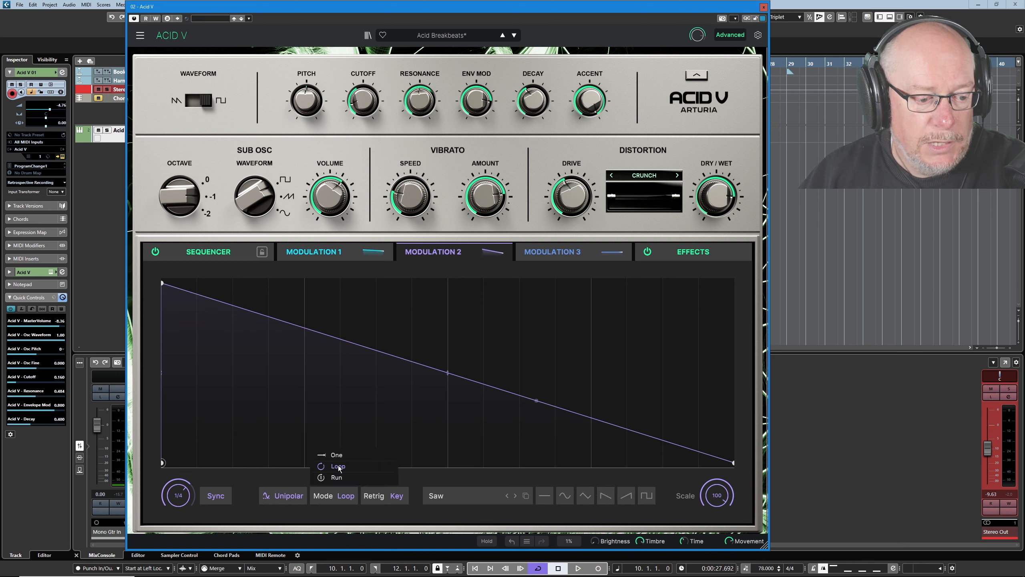
click(336, 468)
Step: Add a point to the falling Modulation 2 curve and remove it again
double_click(376, 425)
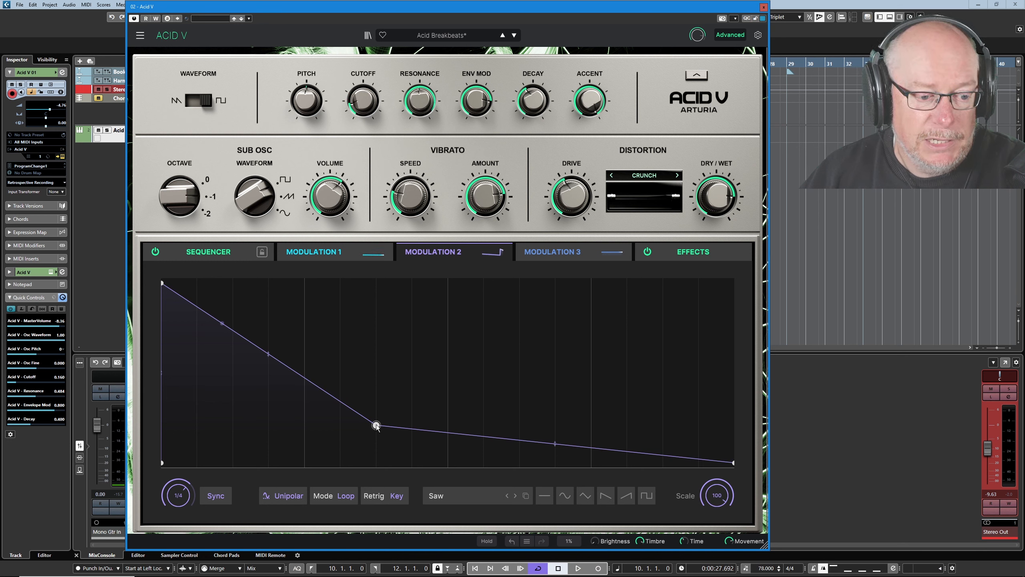
double_click(375, 424)
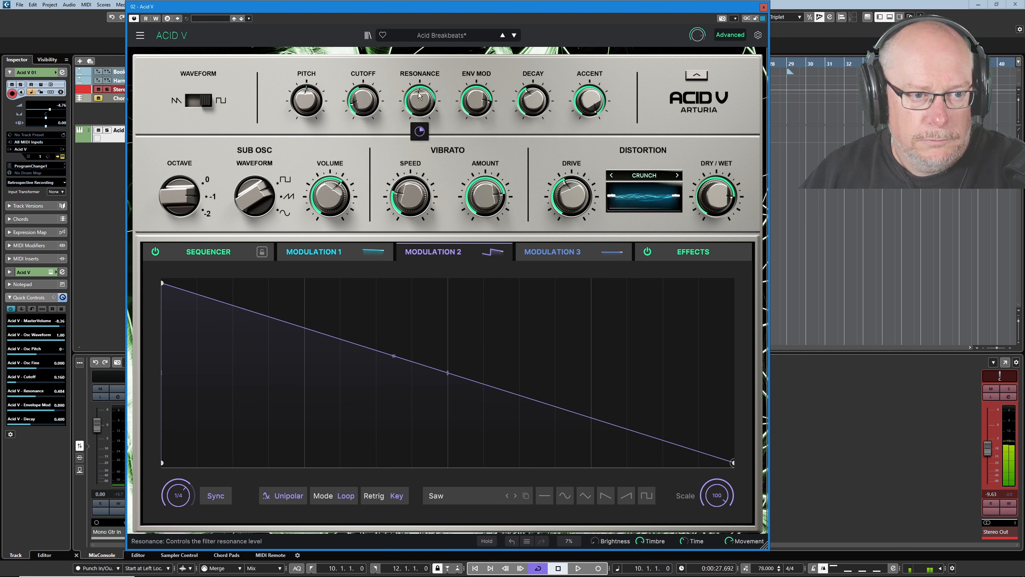
Step: Tune the filter controls to a Resonance of 0.344, Env Mod of 0.684 and Decay of 0.800
drag(420, 100, 420, 109)
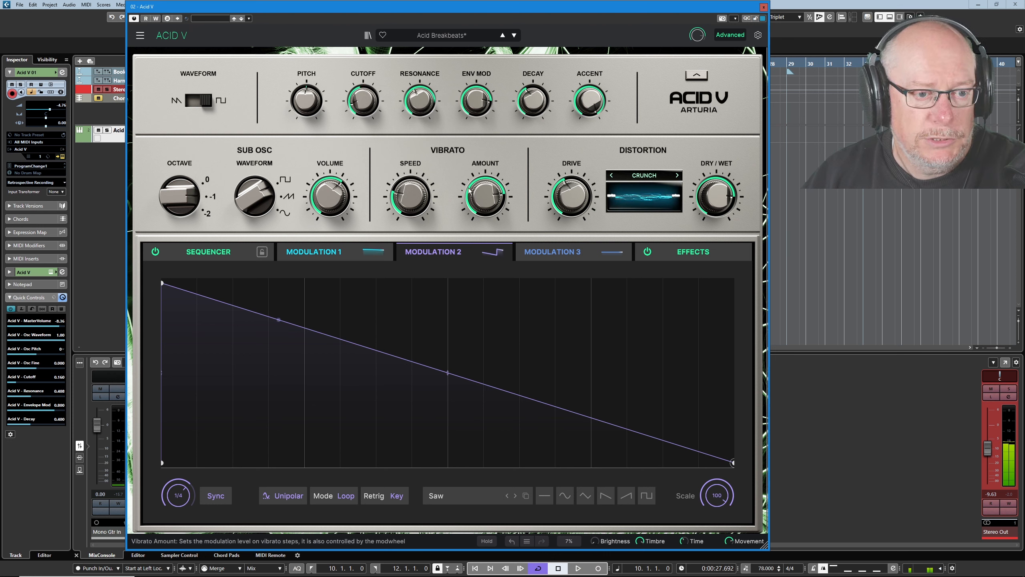
mouse_move(486, 121)
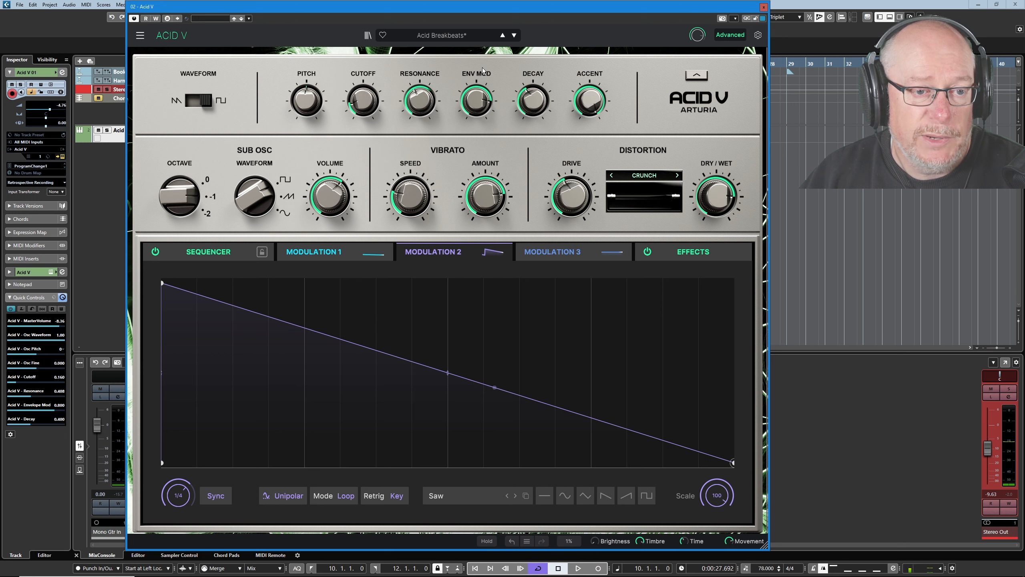
mouse_move(476, 96)
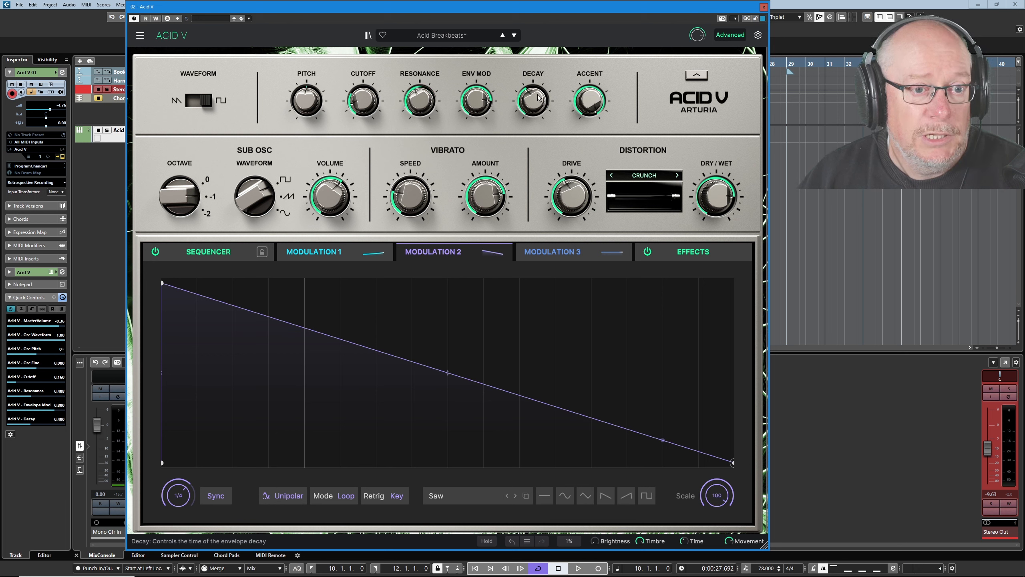
mouse_move(534, 101)
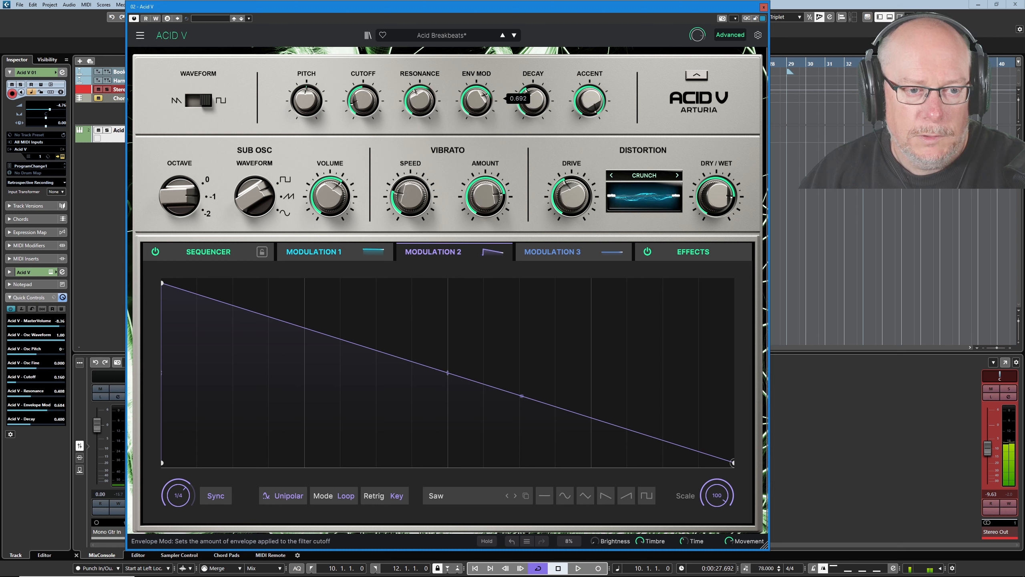
drag(481, 113, 481, 148)
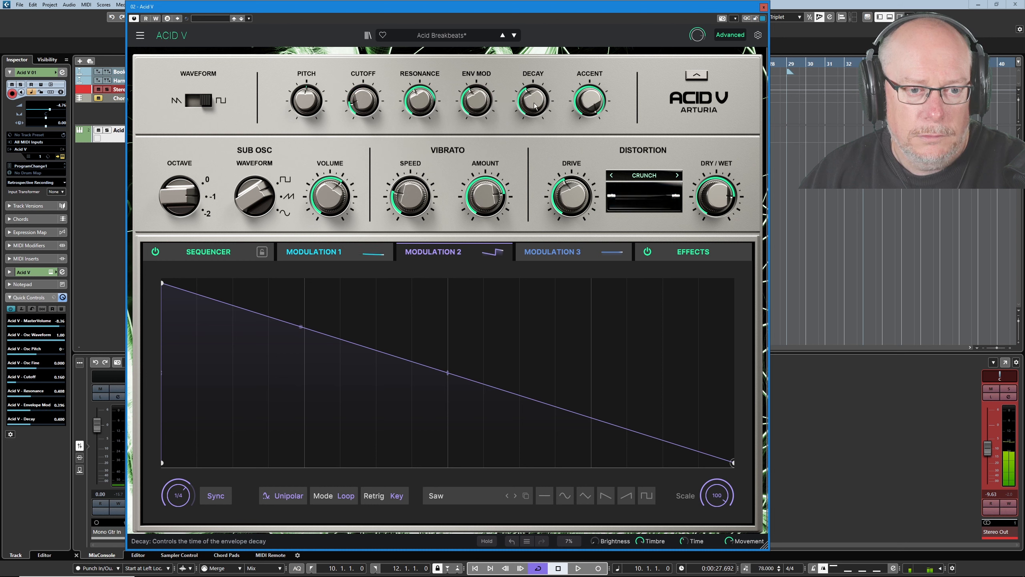
drag(535, 106, 535, 83)
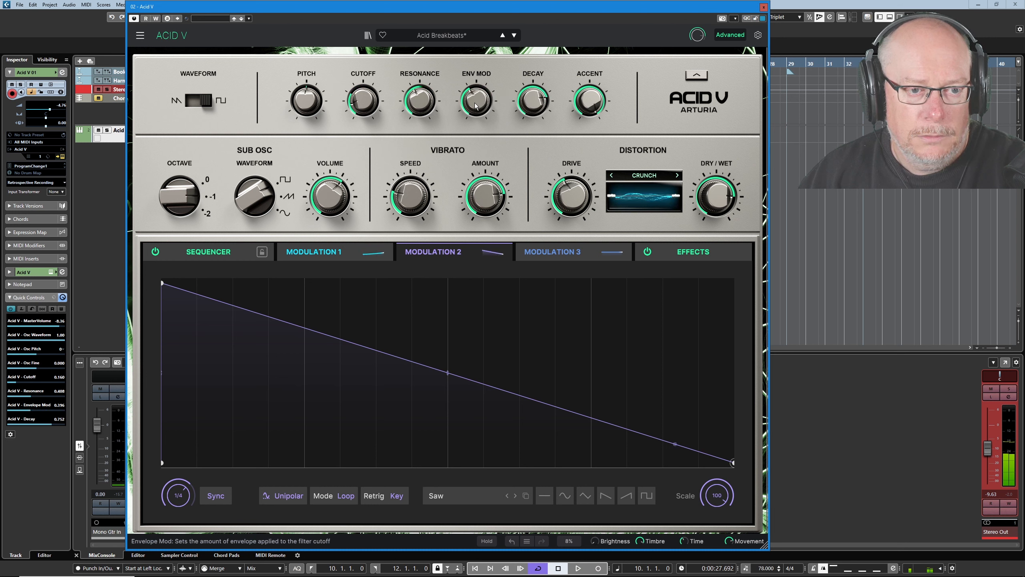
drag(477, 101, 532, 143)
drag(480, 94, 480, 79)
drag(532, 99, 533, 68)
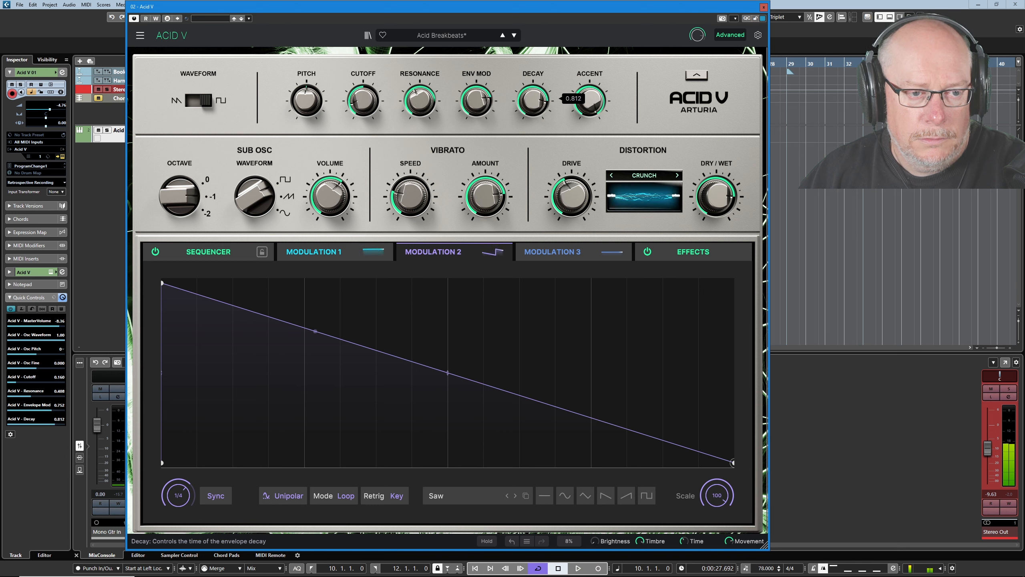
drag(420, 100, 476, 111)
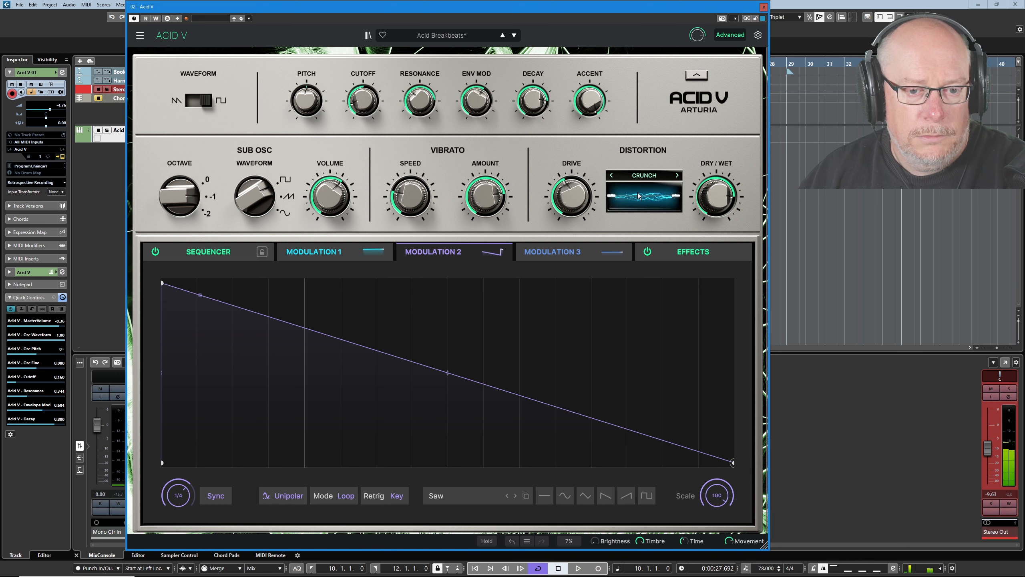
Step: Raise the distortion drive to 65.2 %
drag(570, 192, 569, 188)
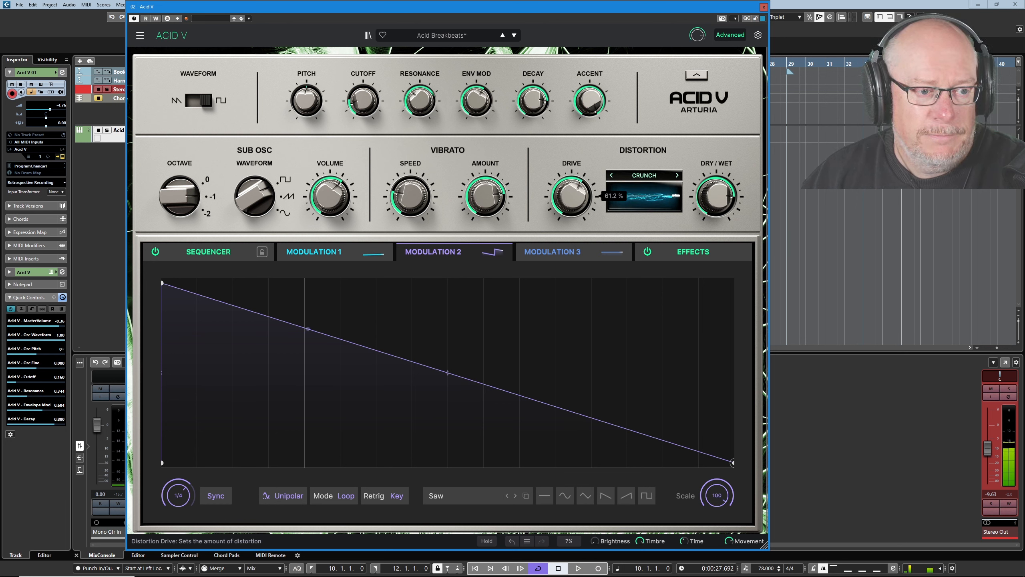
drag(570, 188, 570, 190)
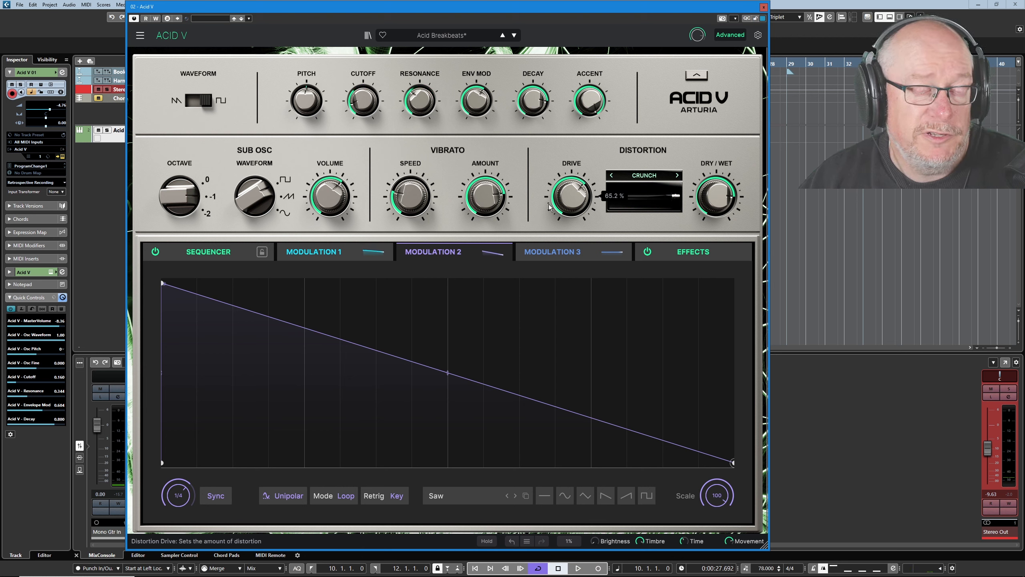
Step: Switch the main oscillator to the sawtooth waveform and reduce Env Mod to 0.528 and Decay to 0.572
click(194, 104)
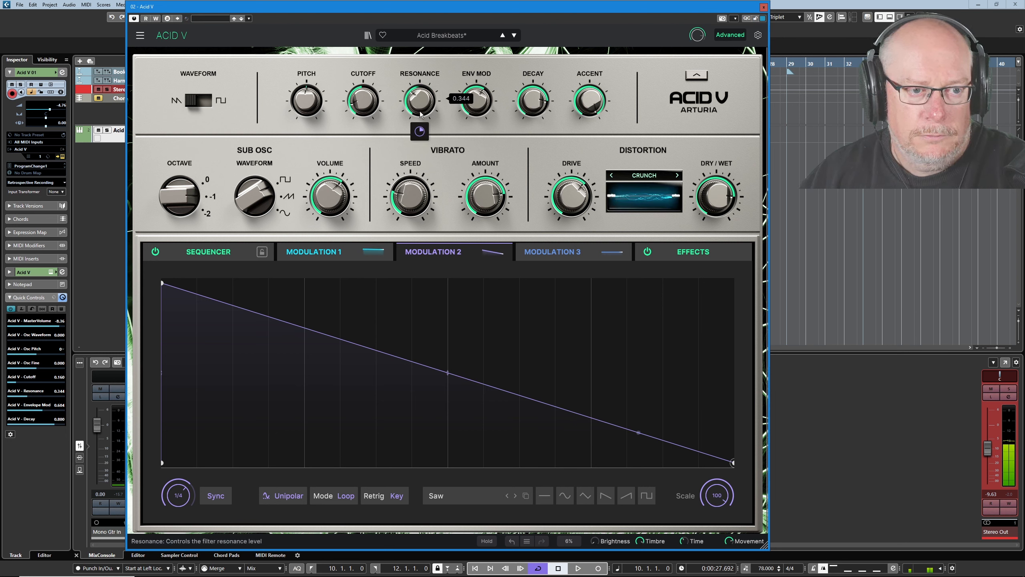
drag(477, 101, 533, 114)
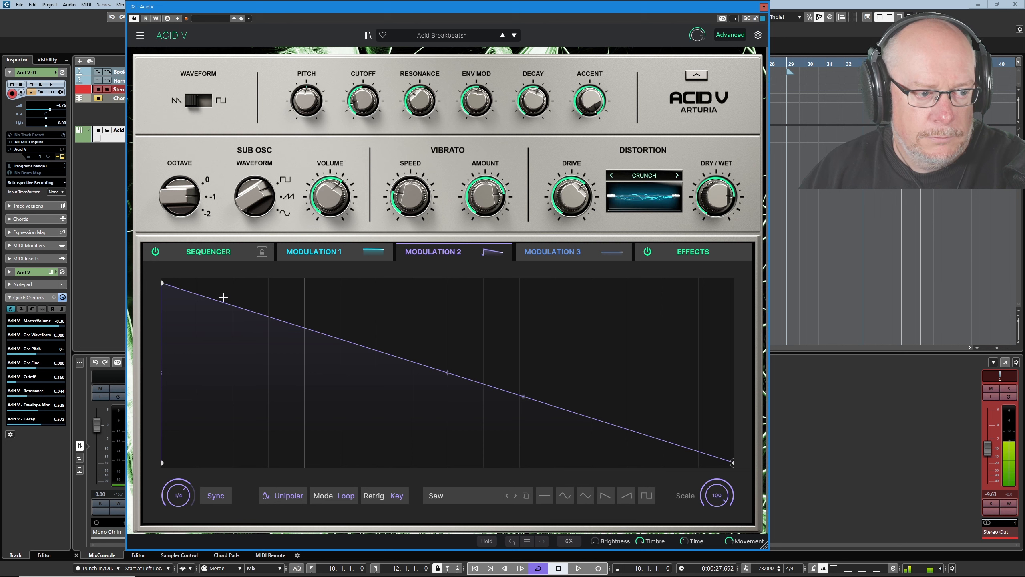
Step: Open the sequencer and switch it from sequence to Arp mode
click(208, 250)
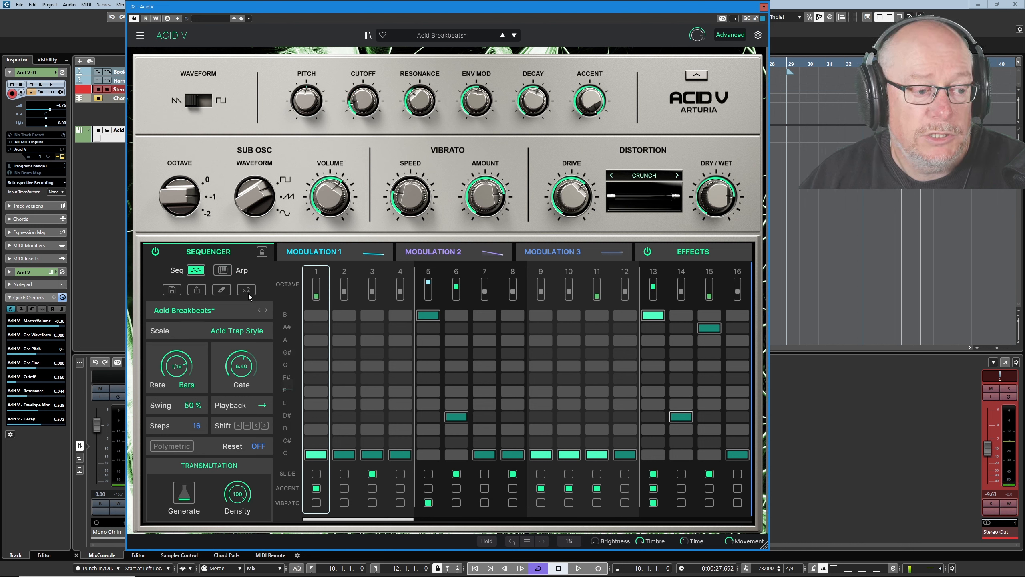
click(222, 270)
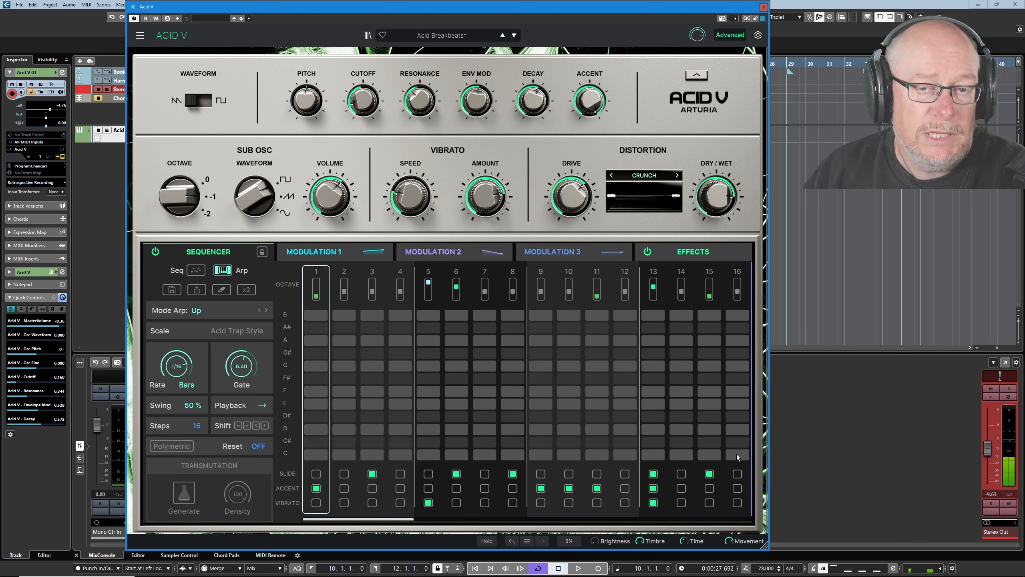
Step: Review the Modulation 1 and Modulation 2 curves and return to the sequencer
click(319, 250)
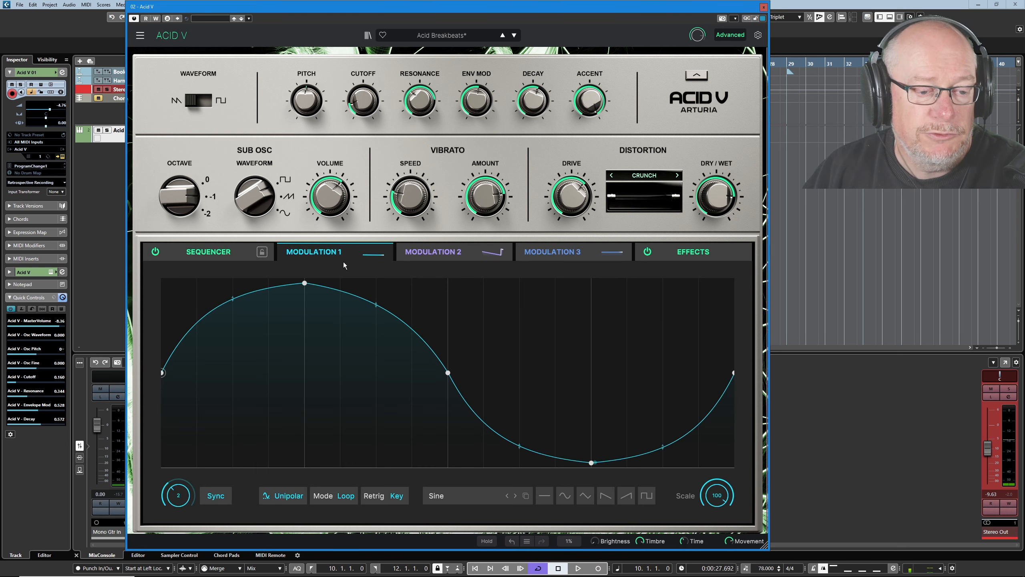
click(433, 251)
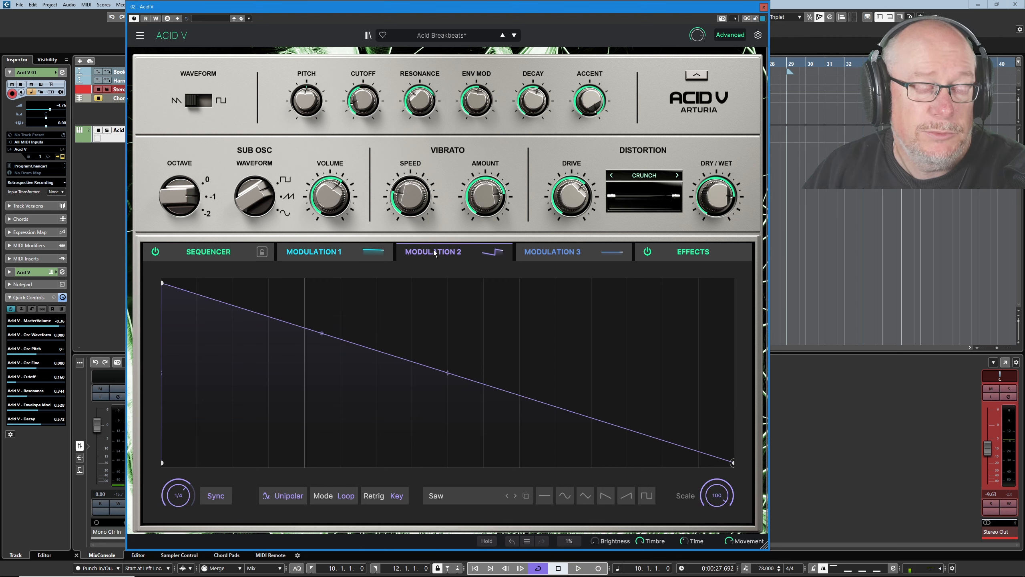
click(216, 253)
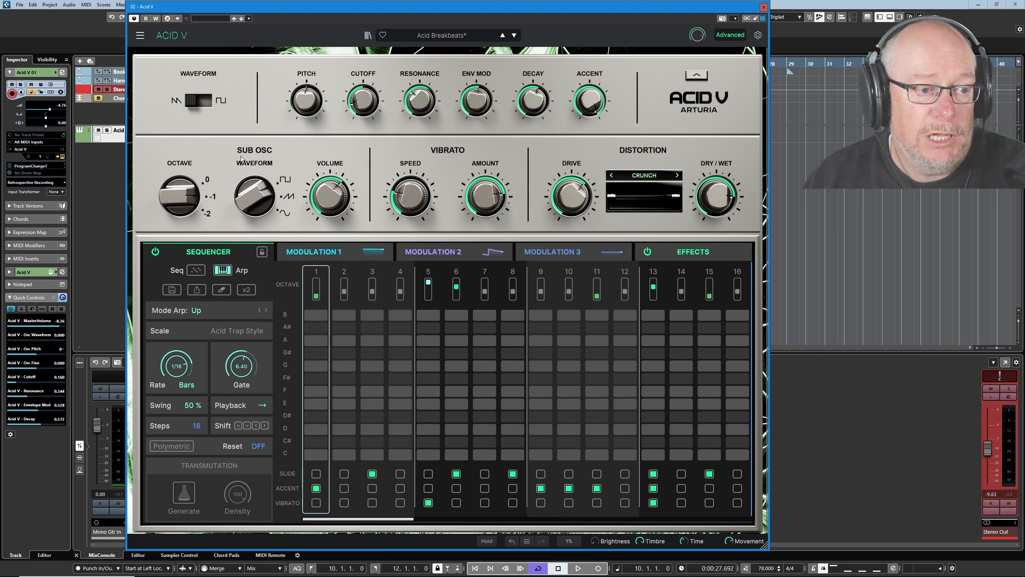
Step: Raise the sub oscillator volume and try the sawtooth waveform for it
mouse_move(343, 206)
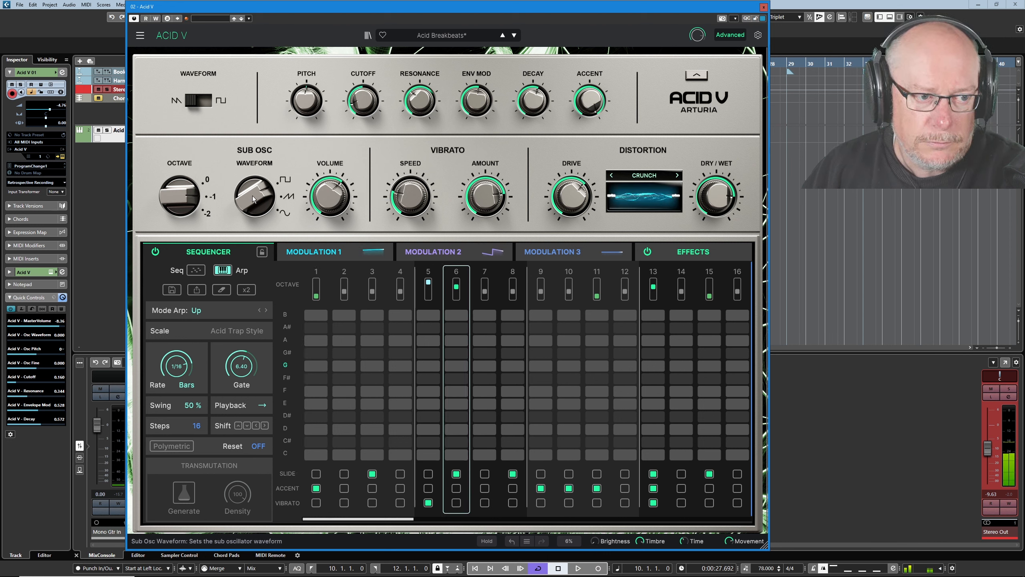
mouse_move(252, 196)
drag(331, 197, 331, 178)
mouse_move(255, 196)
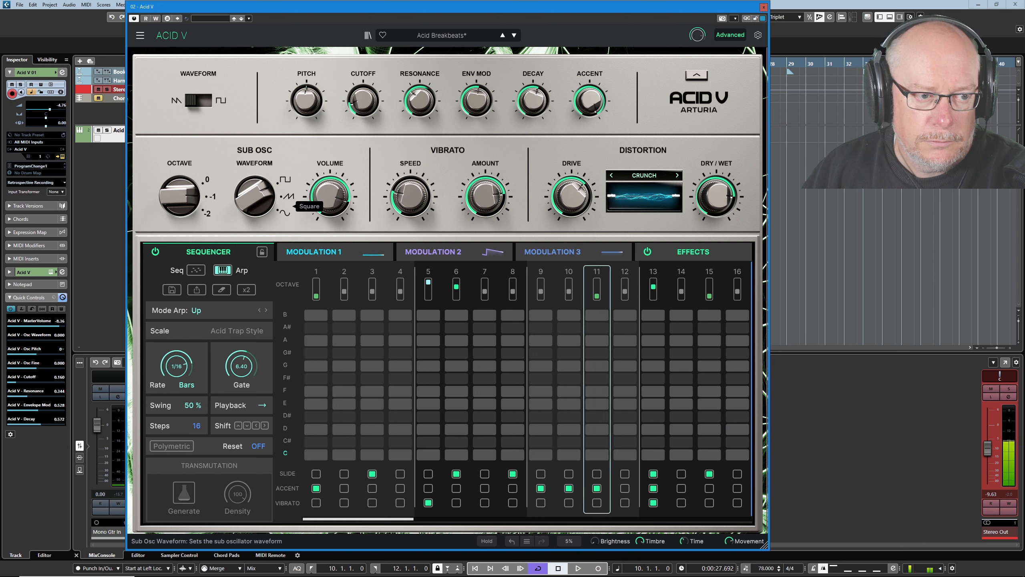
drag(248, 195, 248, 186)
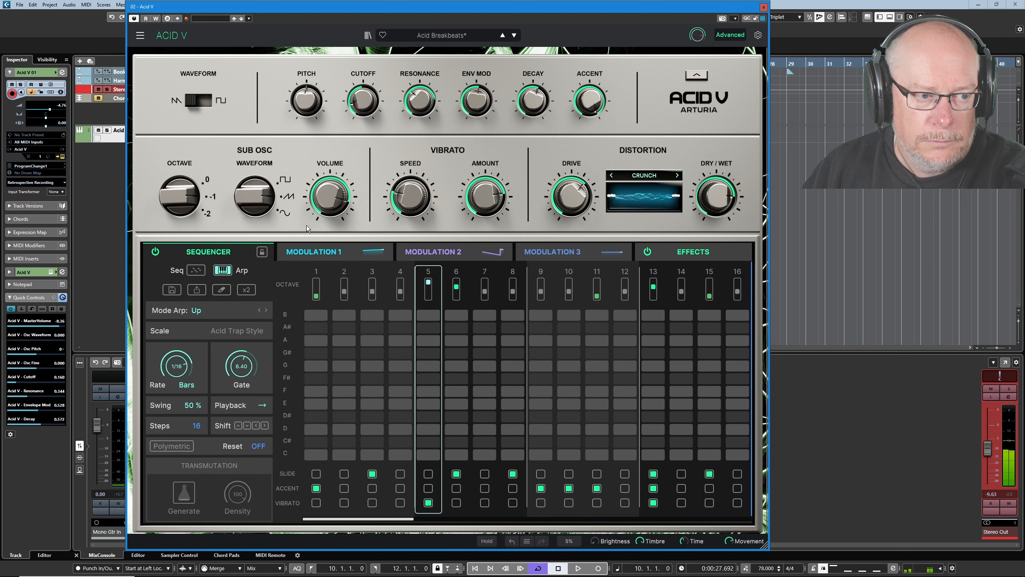
Step: Try the sub oscillator at octave -2 with its volume raised to 5.09 dB
mouse_move(216, 211)
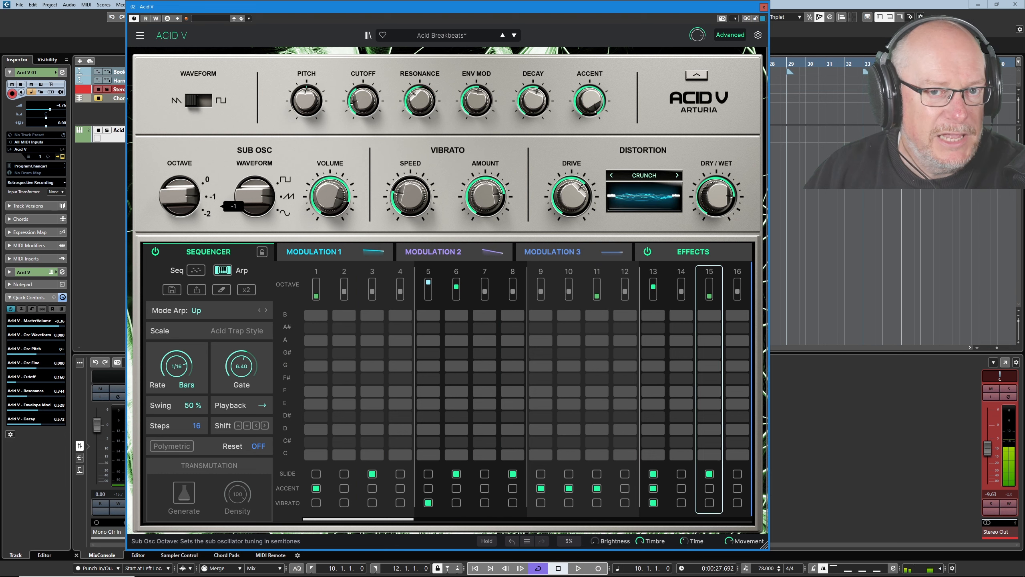
drag(180, 196, 180, 206)
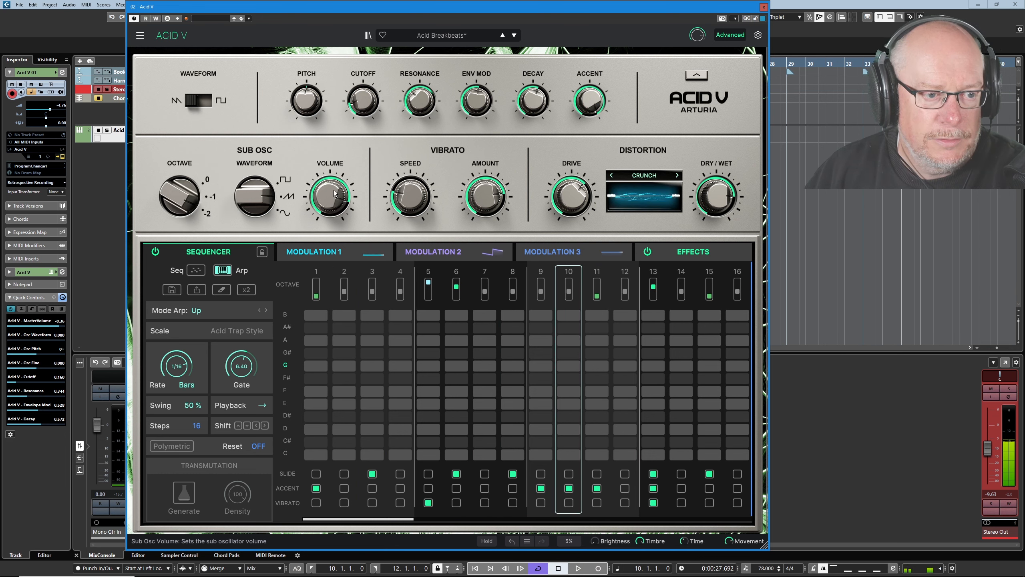
mouse_move(331, 197)
drag(331, 197, 331, 182)
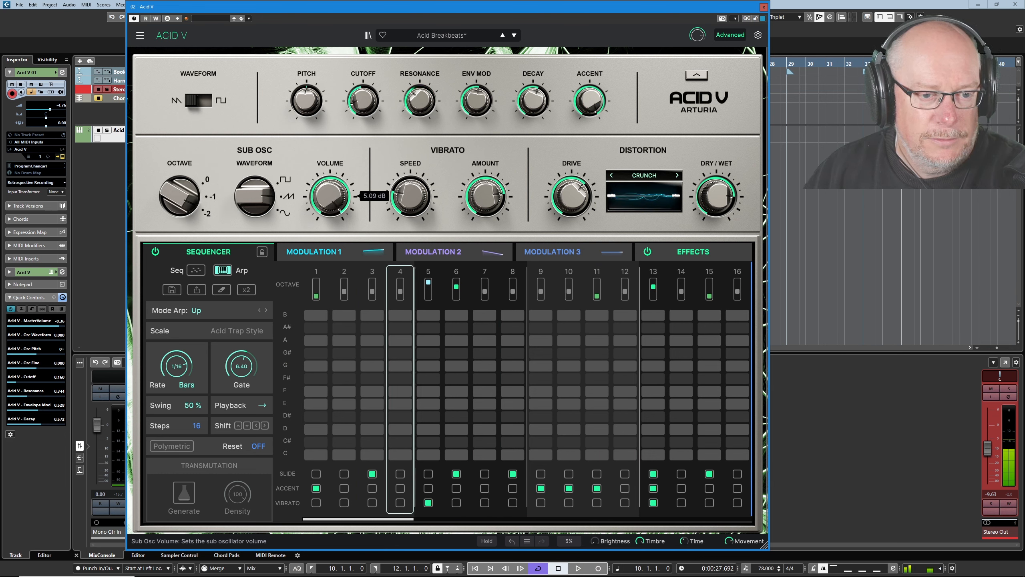
Step: Set the sub oscillator to the Sine waveform at octave -1 with a volume of -9.81 dB
mouse_move(250, 196)
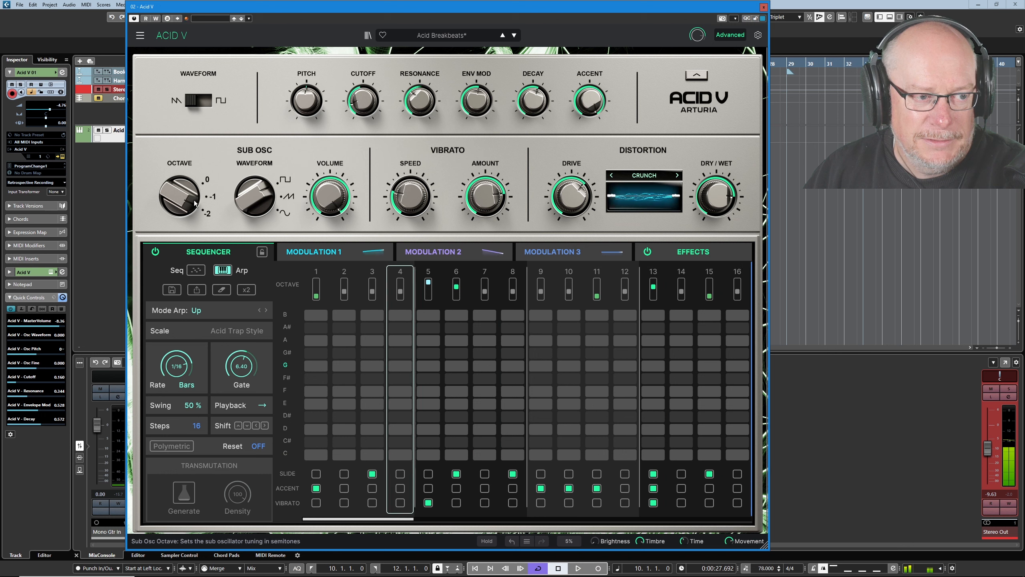
mouse_move(187, 201)
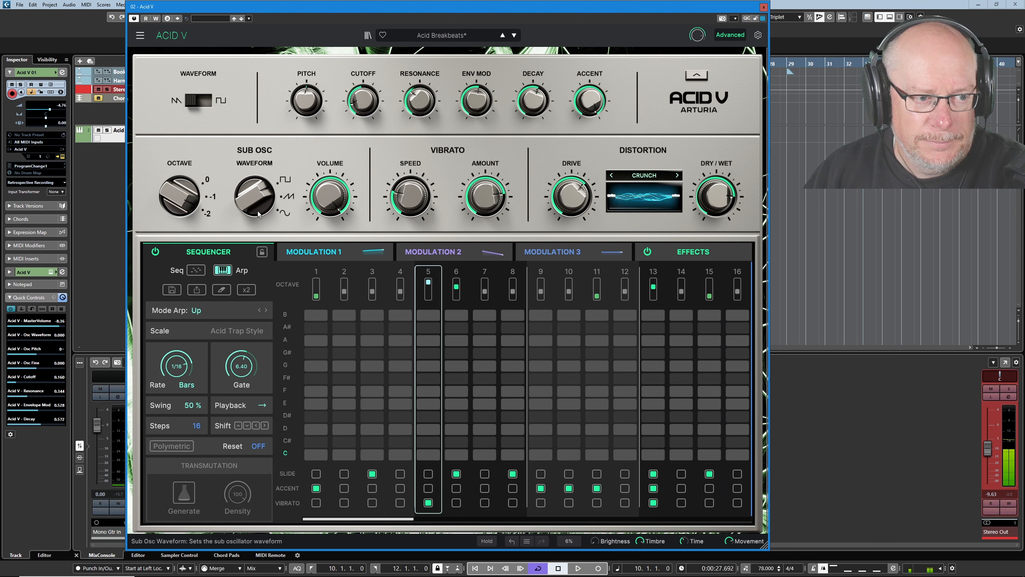
drag(254, 199, 253, 214)
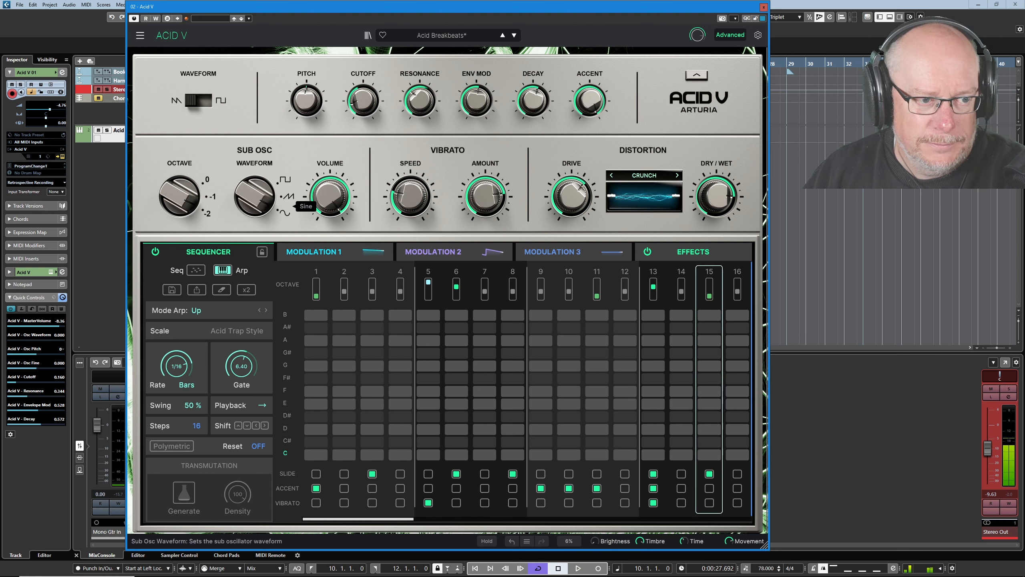
click(210, 197)
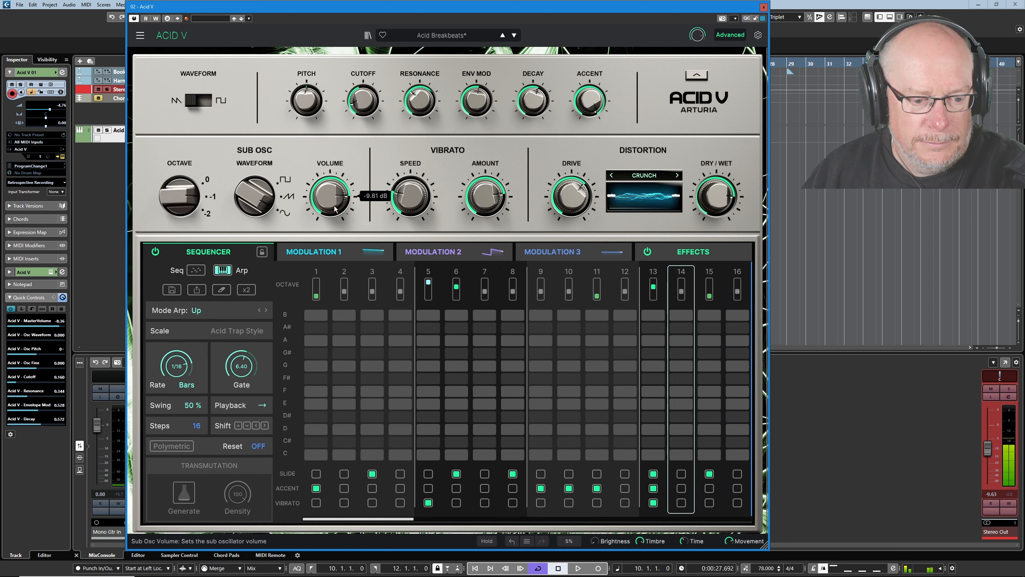
Step: Add accents to steps 7 and 16 of the arpeggio and remove the accent from step 10
click(484, 489)
click(569, 489)
click(737, 488)
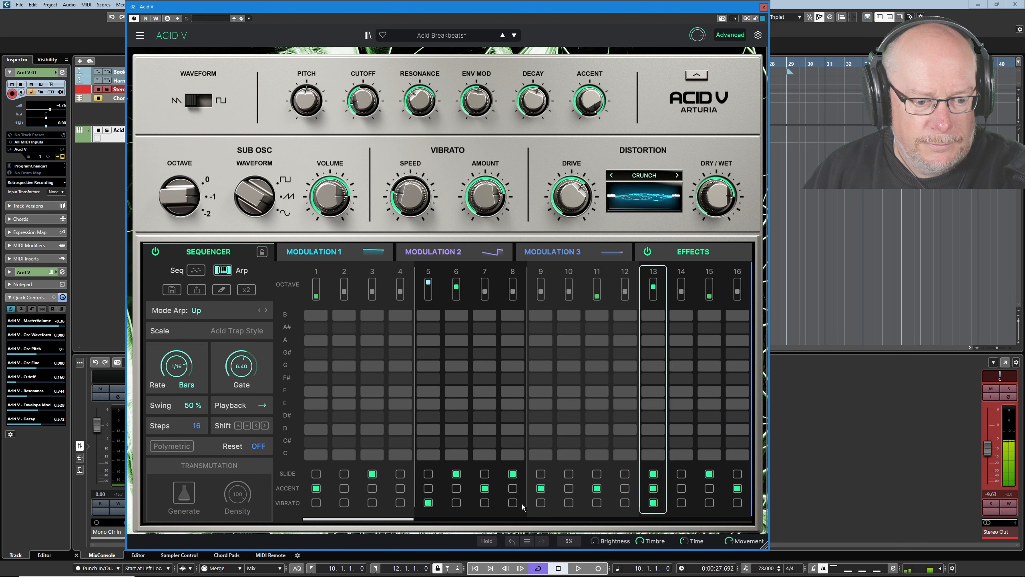
Step: Enable vibrato on arpeggio steps 8 and 11 and set the vibrato speed to 11.5 Hz
click(513, 502)
click(596, 502)
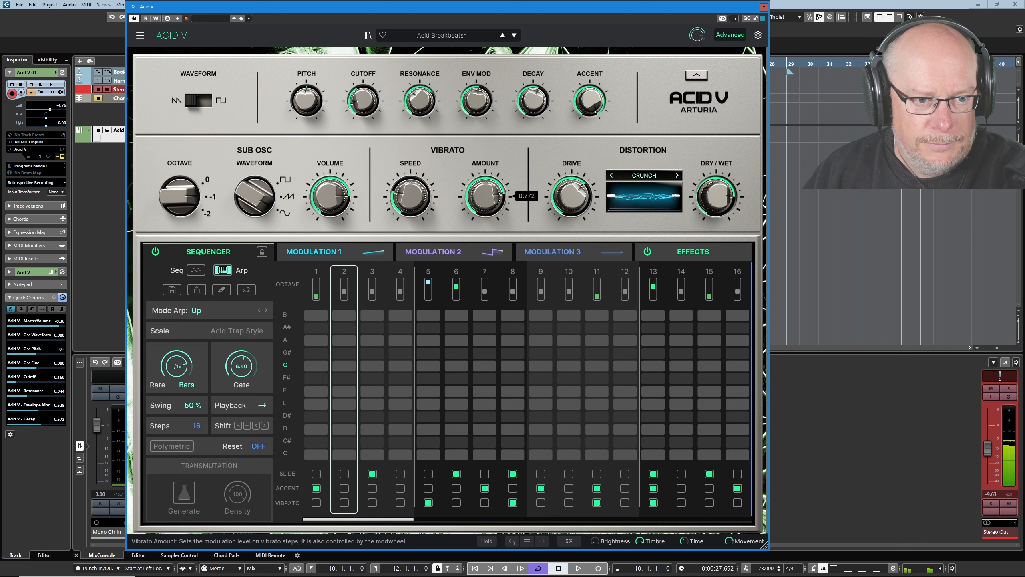
mouse_move(407, 199)
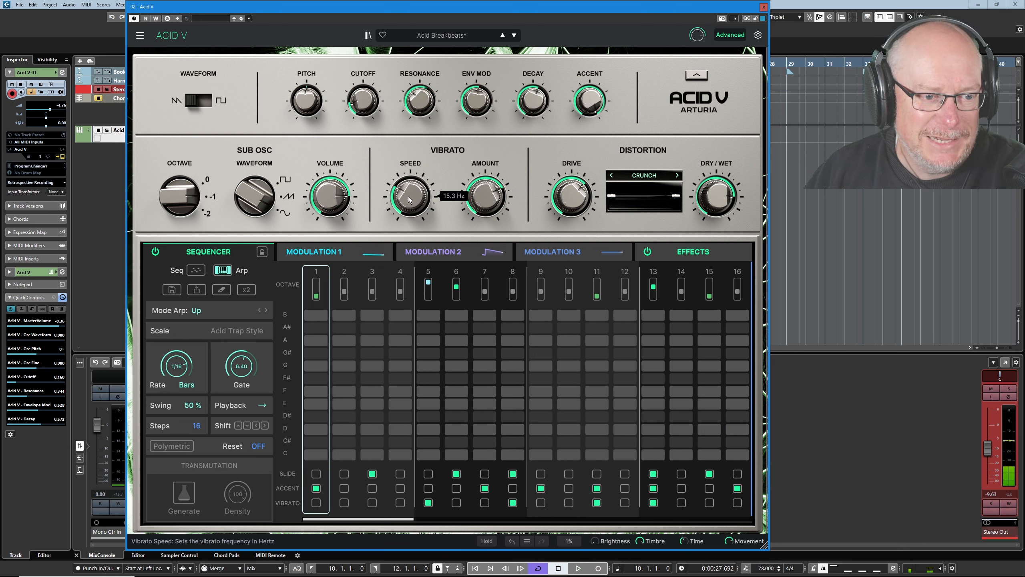
drag(409, 199, 409, 219)
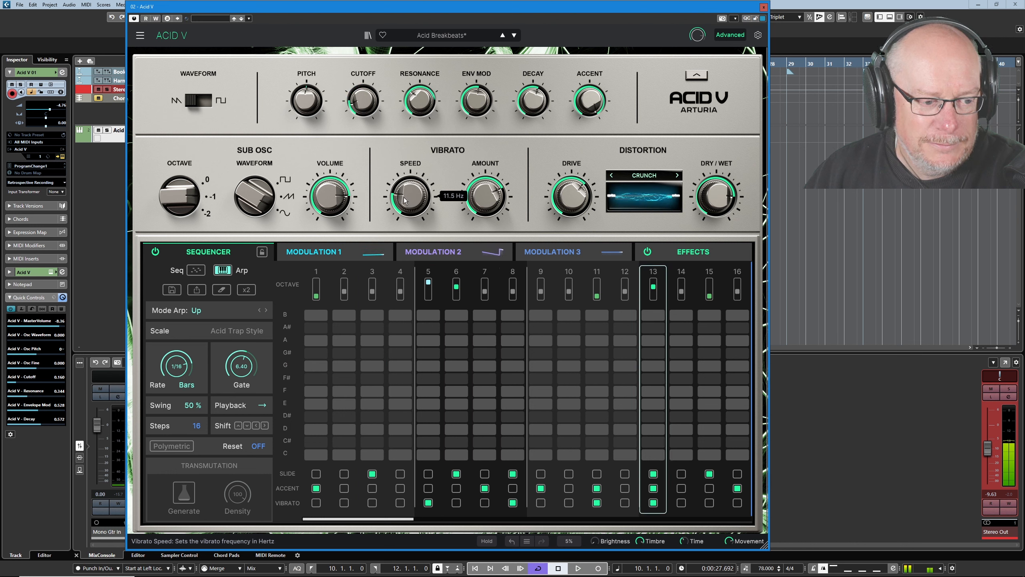
Step: Set the arpeggio rate to 1/32 and shorten the gate to -22.8 %
drag(176, 366, 176, 355)
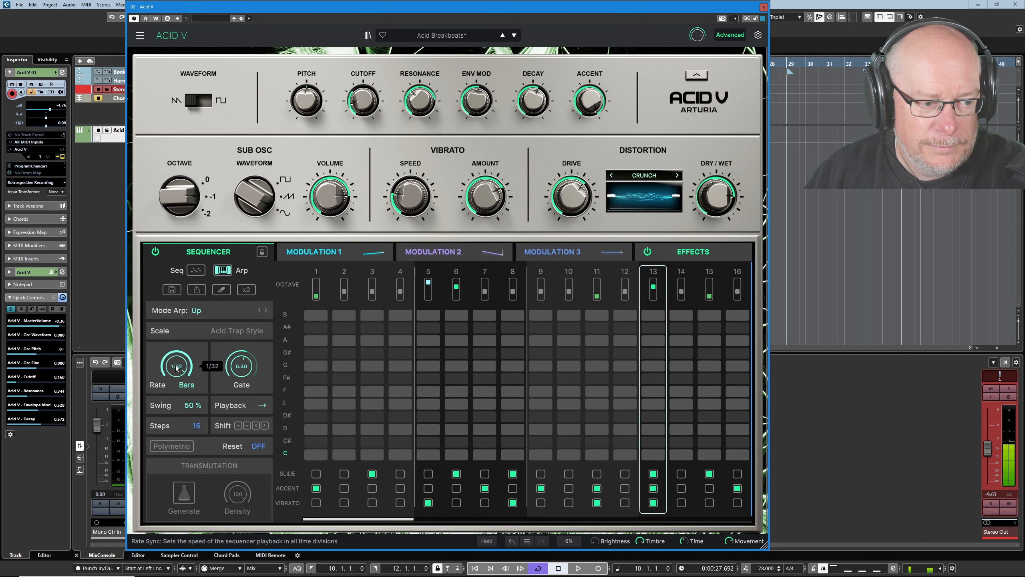
mouse_move(246, 369)
drag(246, 368, 246, 387)
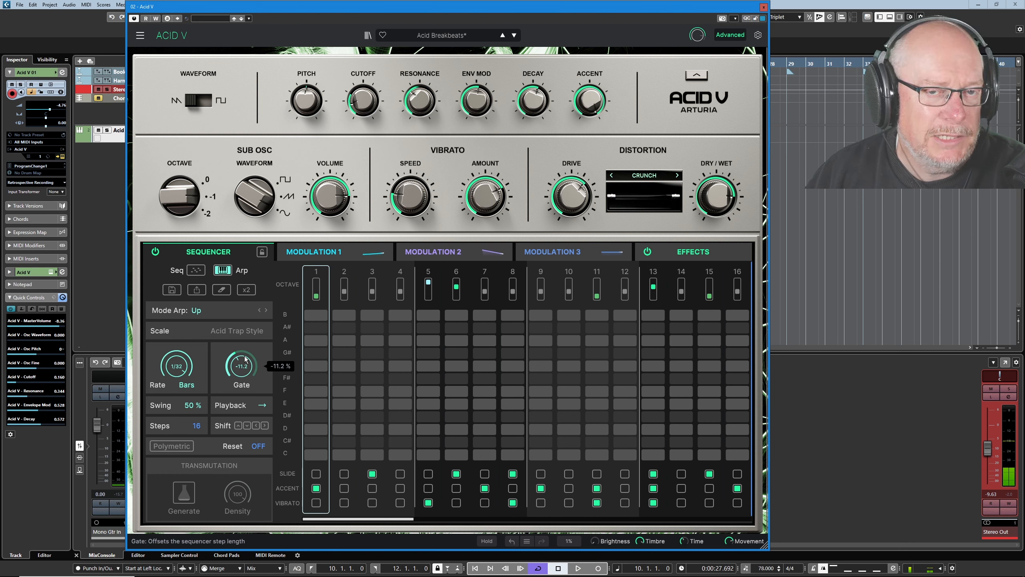
drag(247, 367, 247, 376)
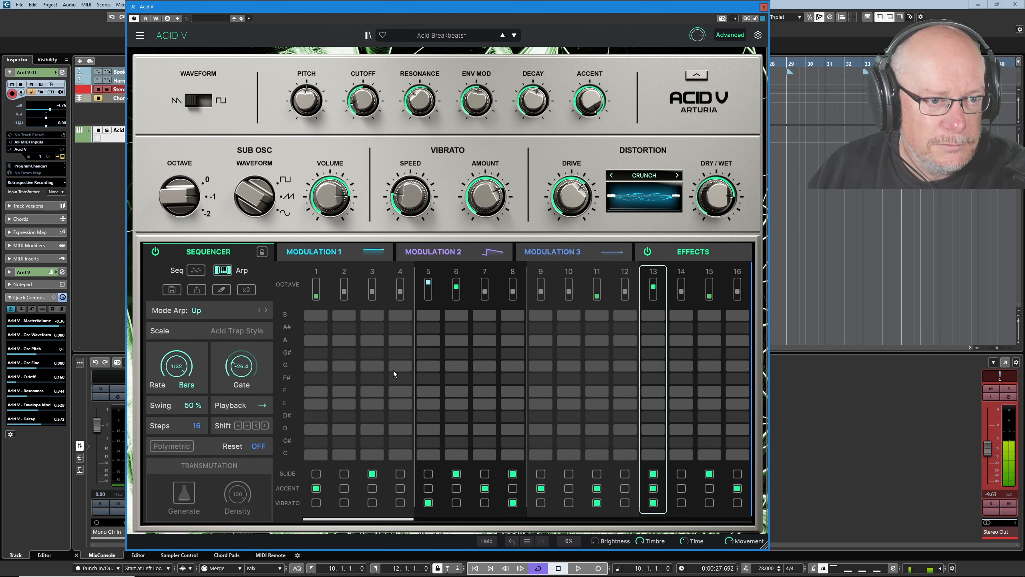
drag(241, 367, 241, 368)
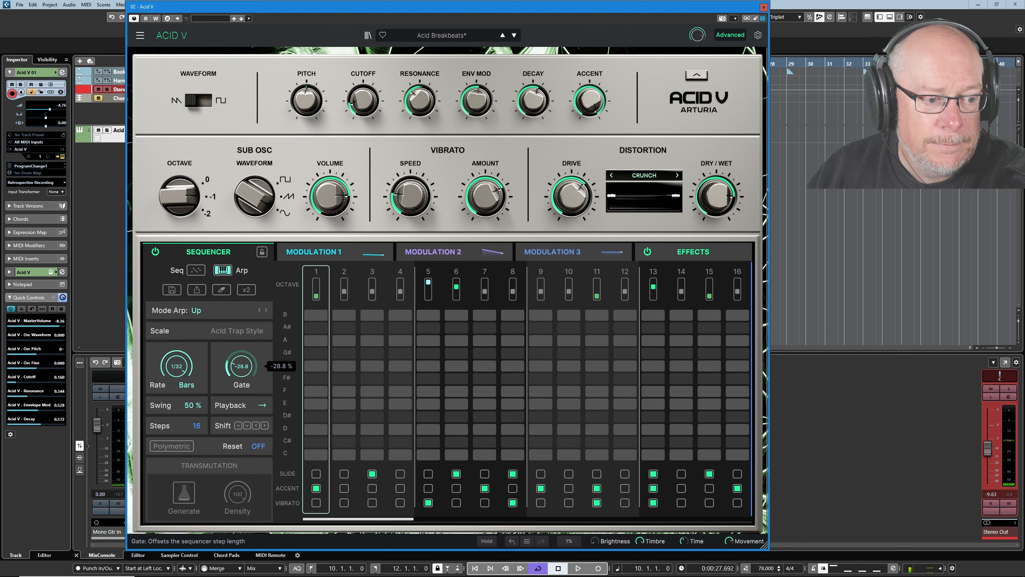
mouse_move(241, 369)
mouse_down()
mouse_move(242, 381)
mouse_move(241, 364)
mouse_up()
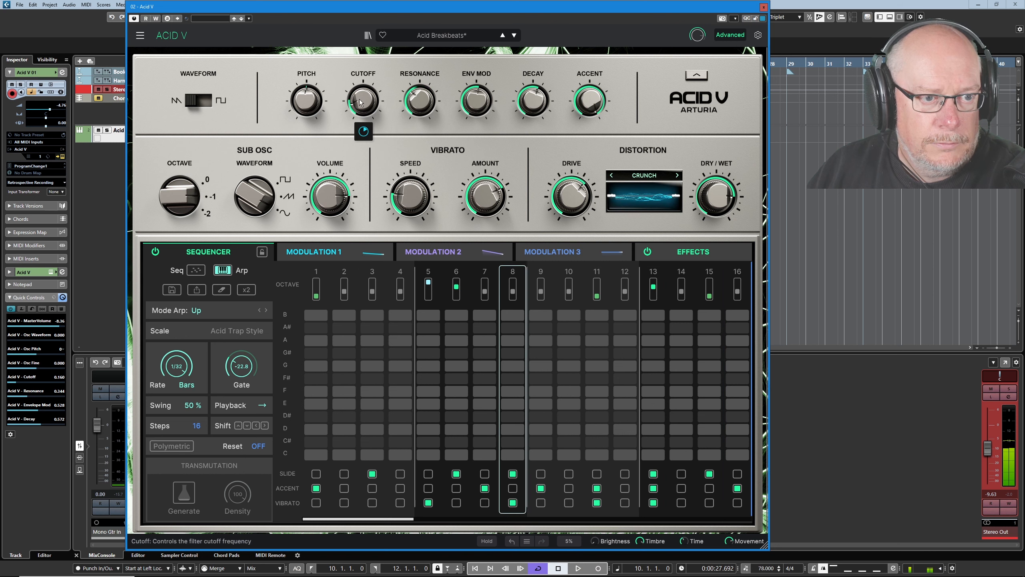
Step: Set cutoff to 0.300, resonance to 0.248, envelope mod to 0.784 and decay to 0.400, and lower the accent
drag(360, 102, 360, 88)
click(314, 251)
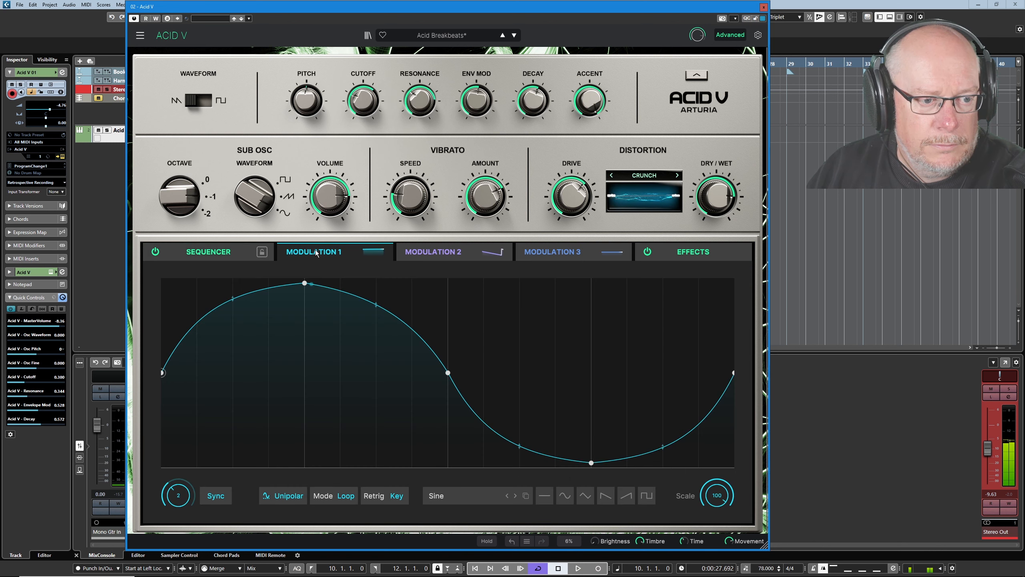
drag(419, 101, 476, 107)
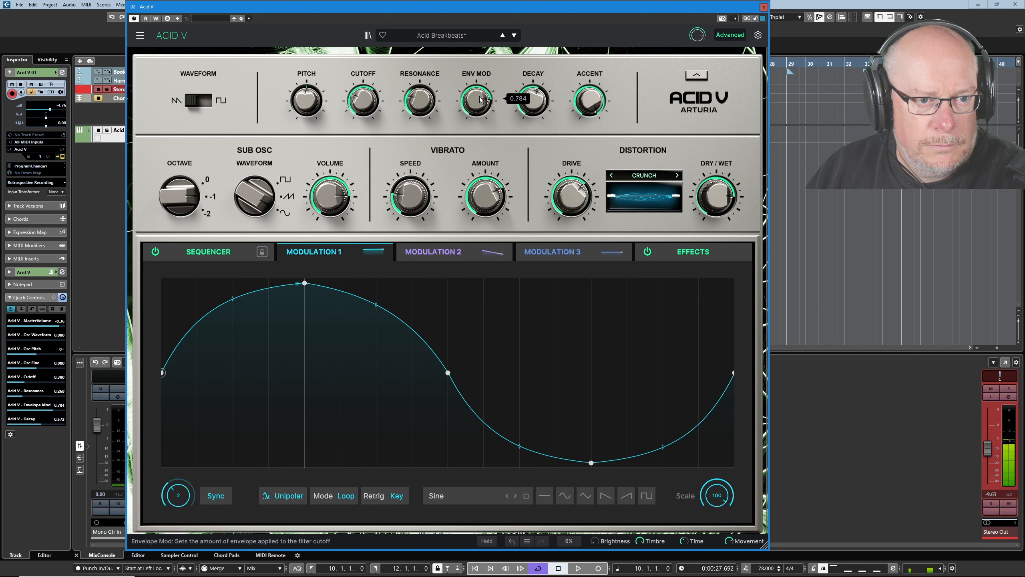
drag(532, 101, 533, 82)
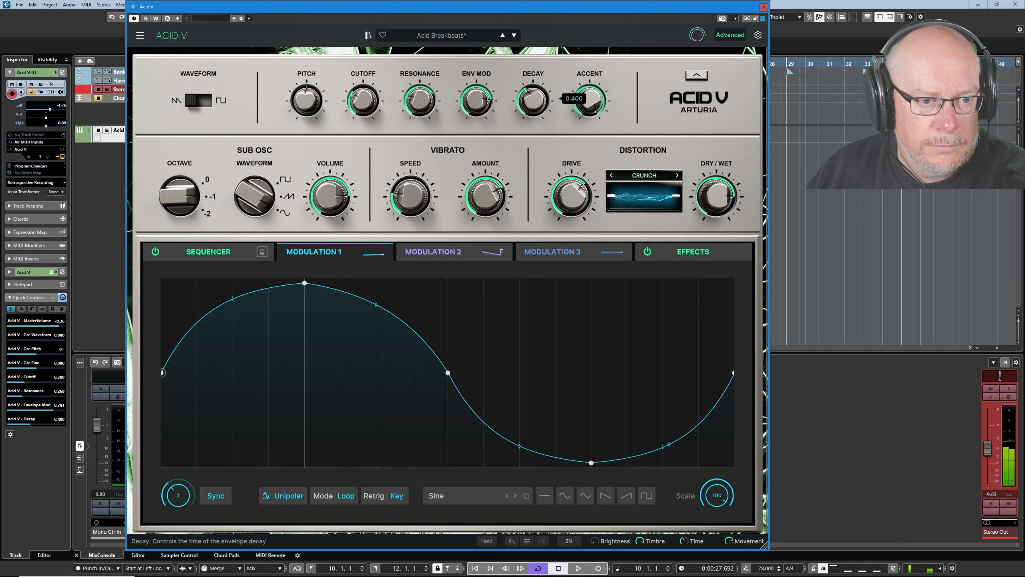
drag(590, 100, 590, 101)
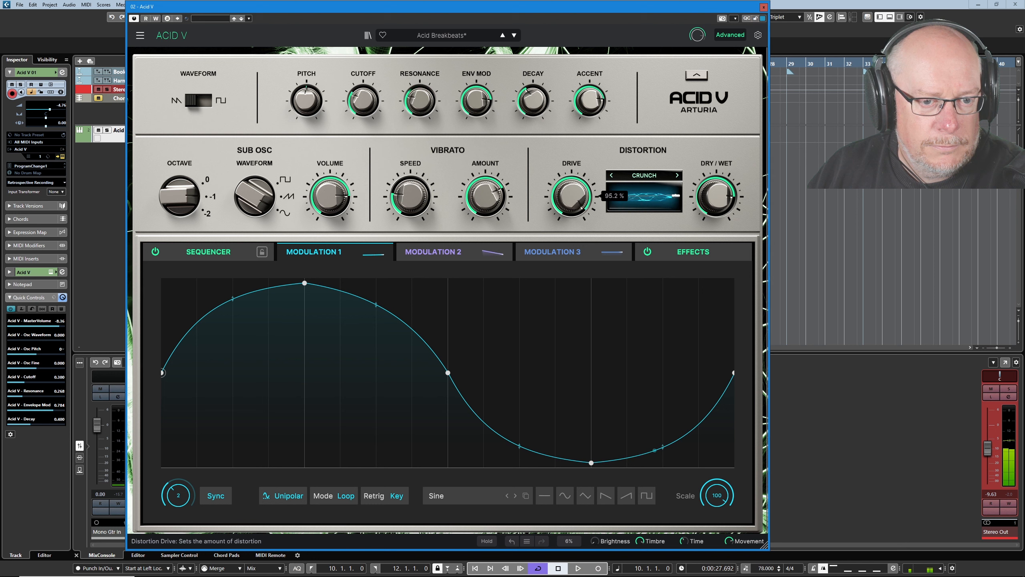
Step: Lower the distortion drive and set cutoff to 0.224, resonance to 0.384, envelope mod to 0.712 and decay to 0.692
drag(571, 196, 572, 224)
drag(363, 100, 529, 111)
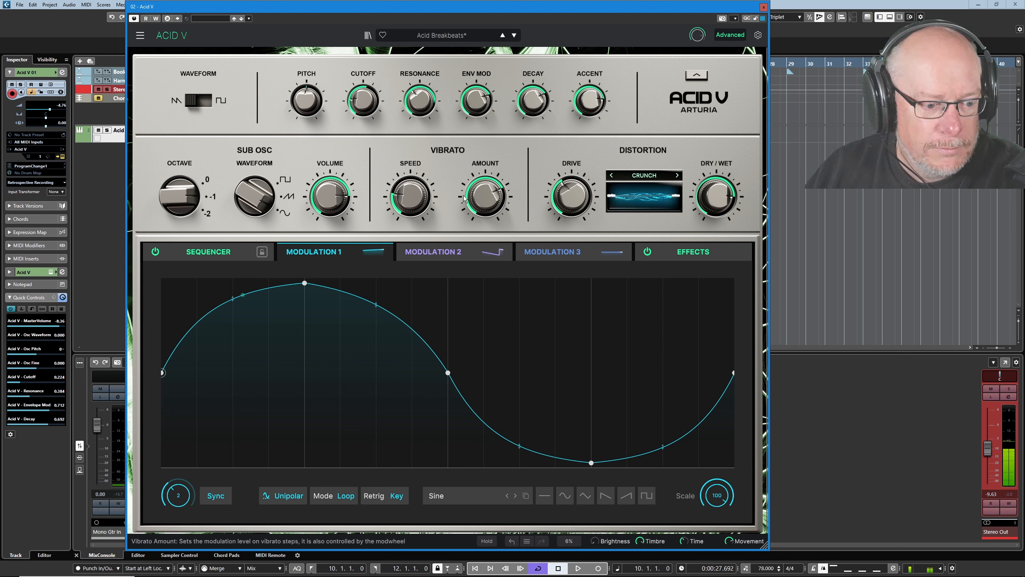
Step: Set the sub oscillator to the square waveform at octave -2 with a volume of 6.00 dB
mouse_move(321, 93)
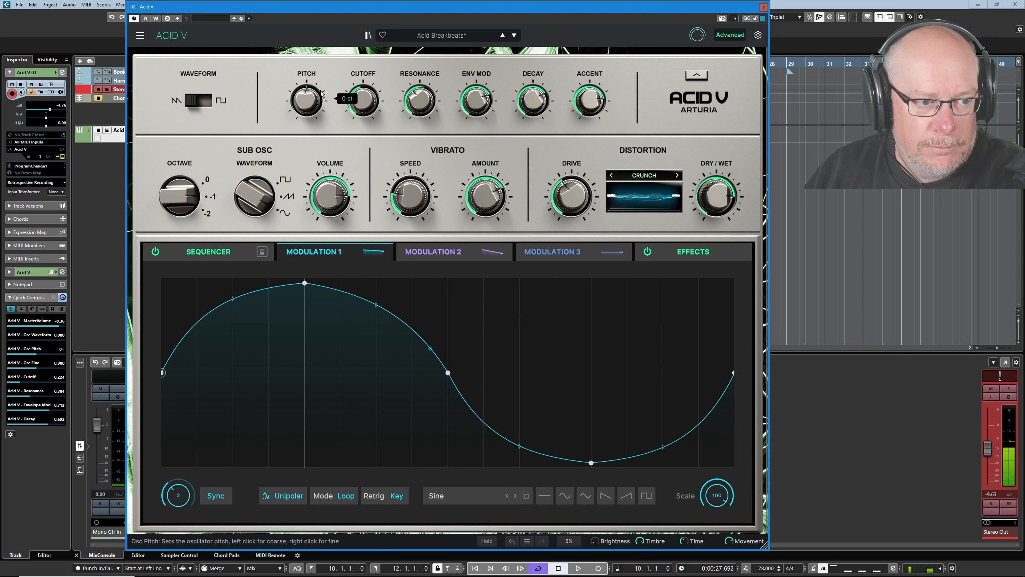
drag(258, 197, 259, 187)
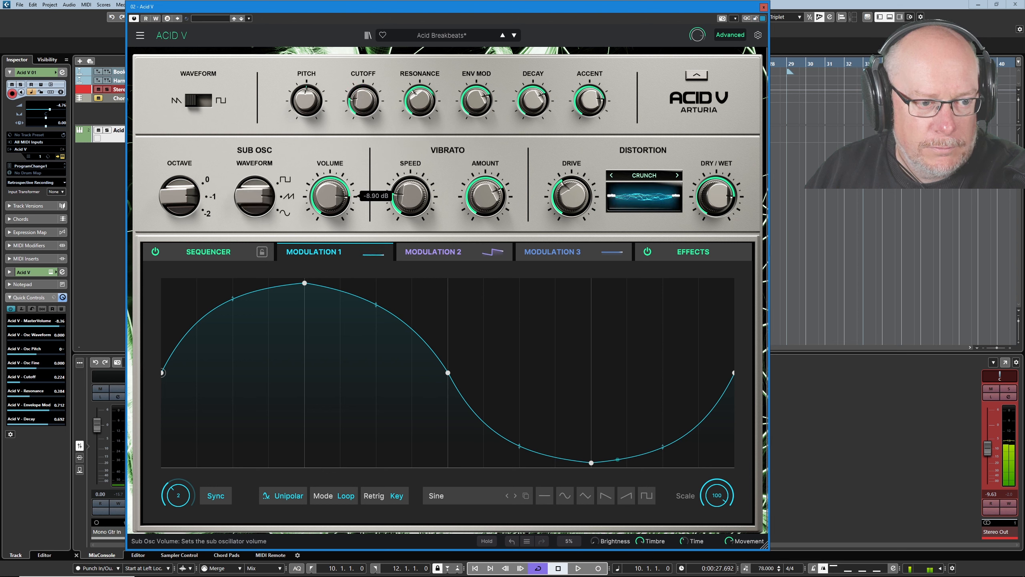
drag(180, 197, 180, 206)
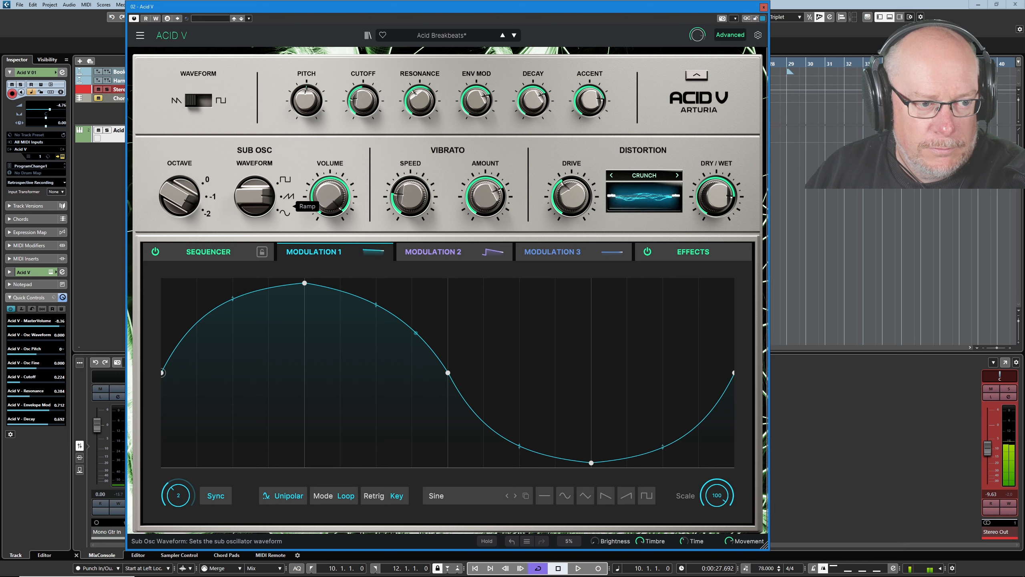
drag(255, 196, 255, 185)
drag(330, 197, 330, 189)
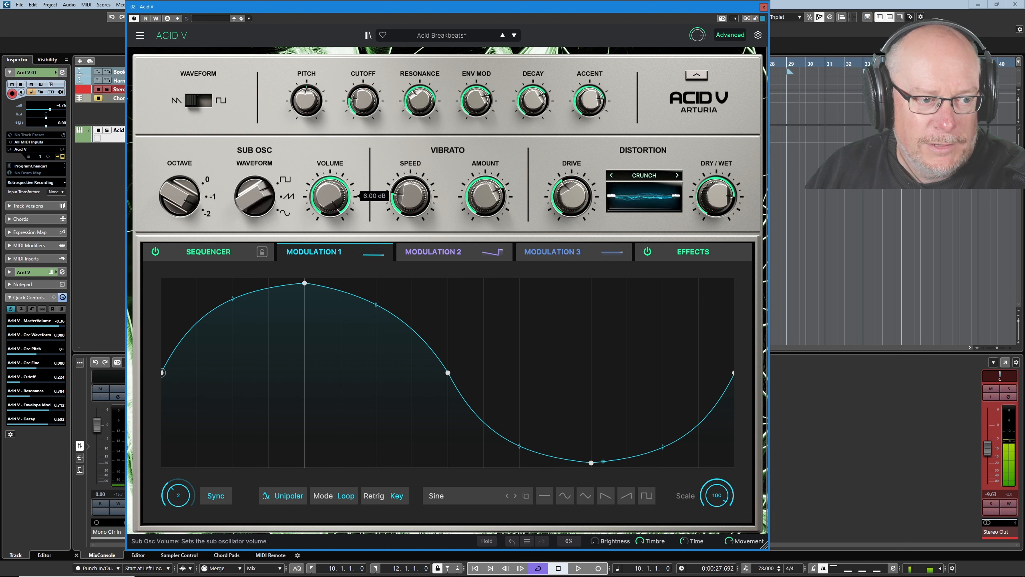
Step: Raise the distortion drive and keep the arpeggio rate at 1/32
click(495, 199)
click(561, 194)
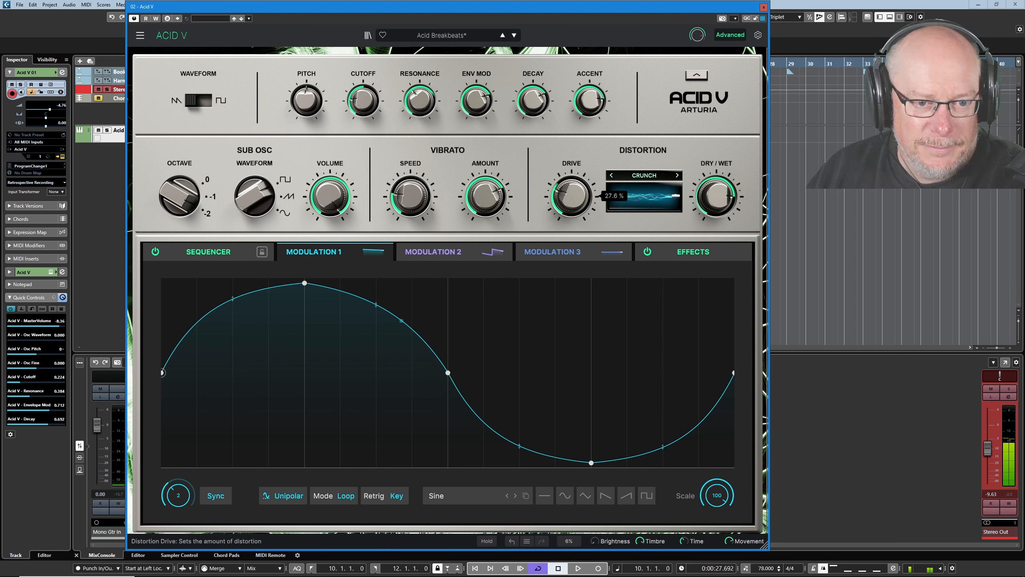
mouse_move(572, 196)
mouse_down()
mouse_move(572, 167)
mouse_move(571, 181)
mouse_up()
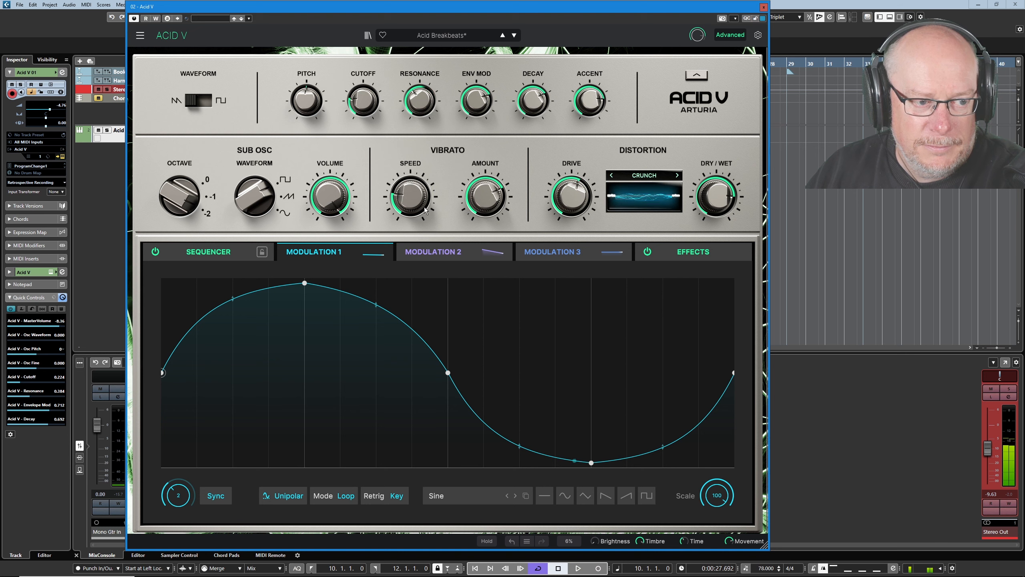
click(218, 257)
drag(181, 370, 181, 371)
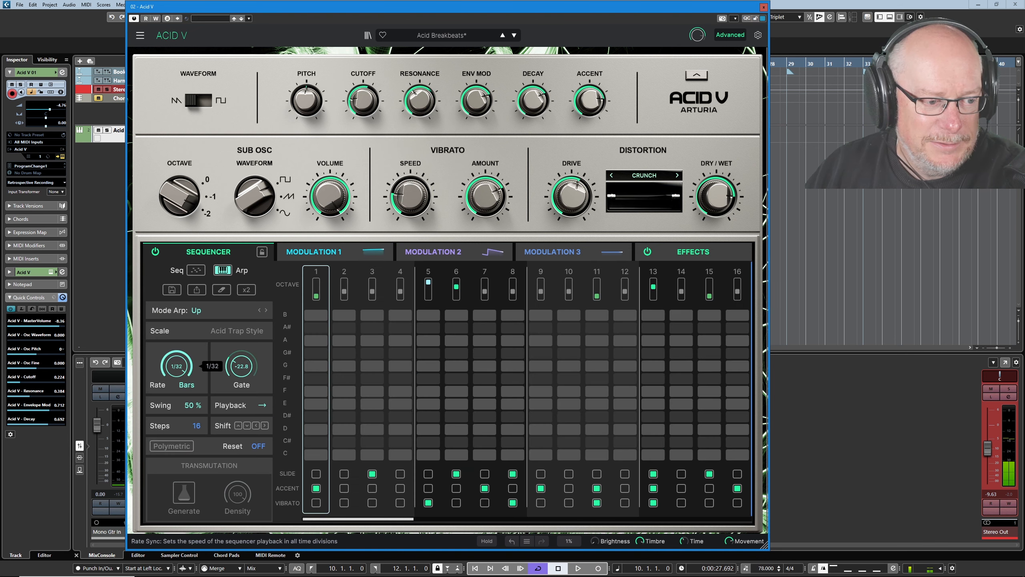
Step: Try a Chorus effect with the Subtle preset in the third effect slot
click(692, 254)
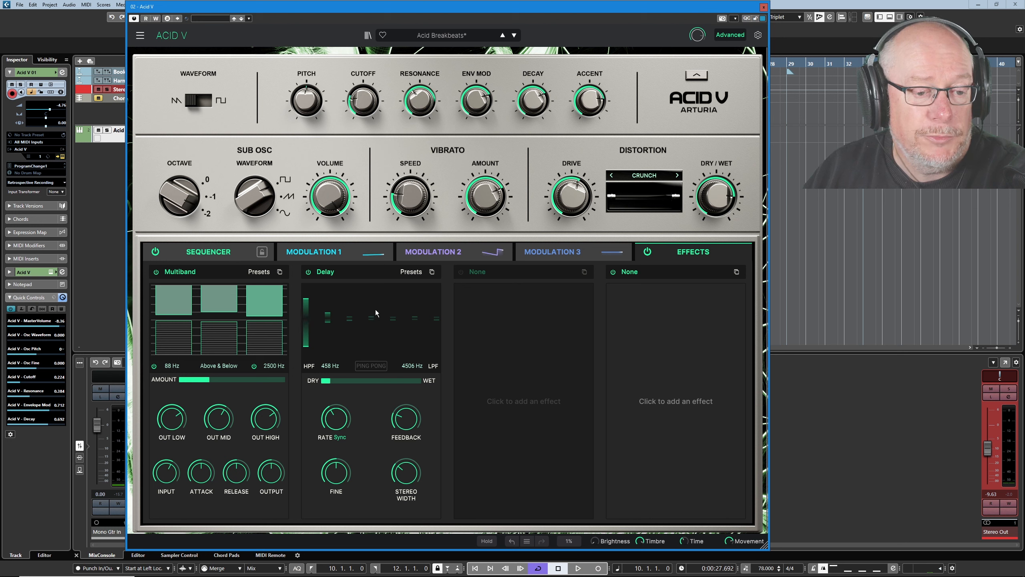
click(490, 272)
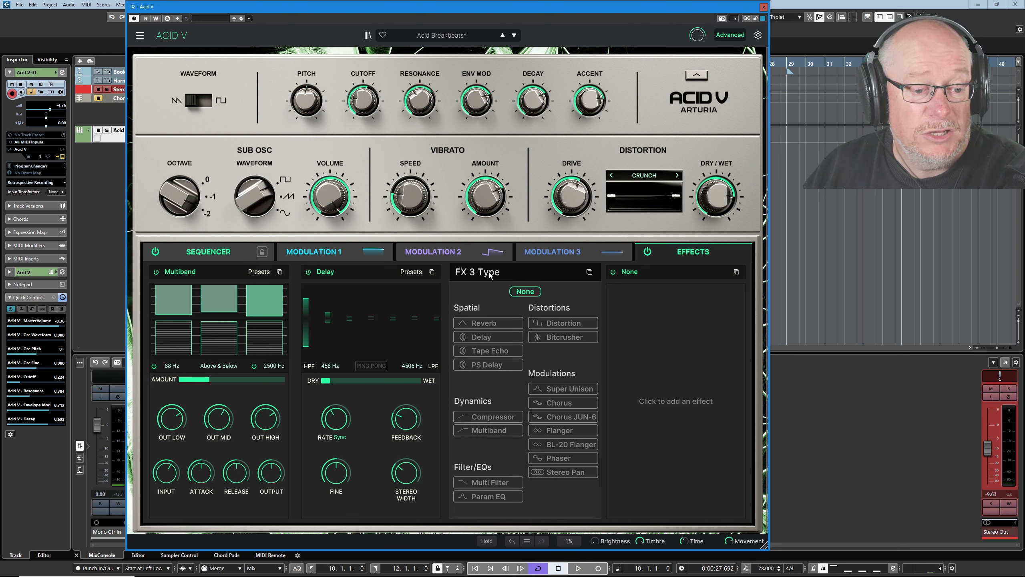
click(563, 404)
click(569, 273)
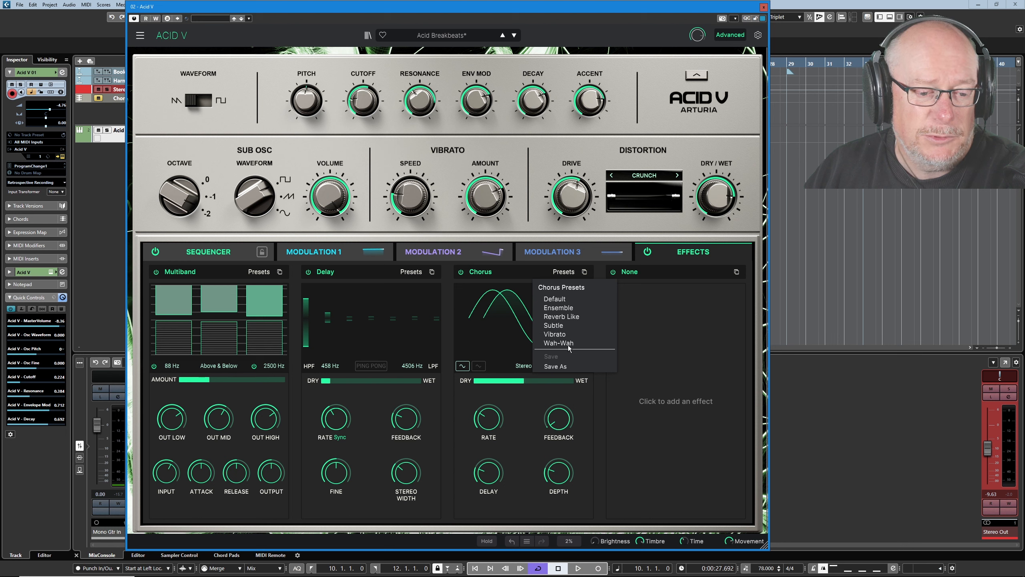
click(552, 326)
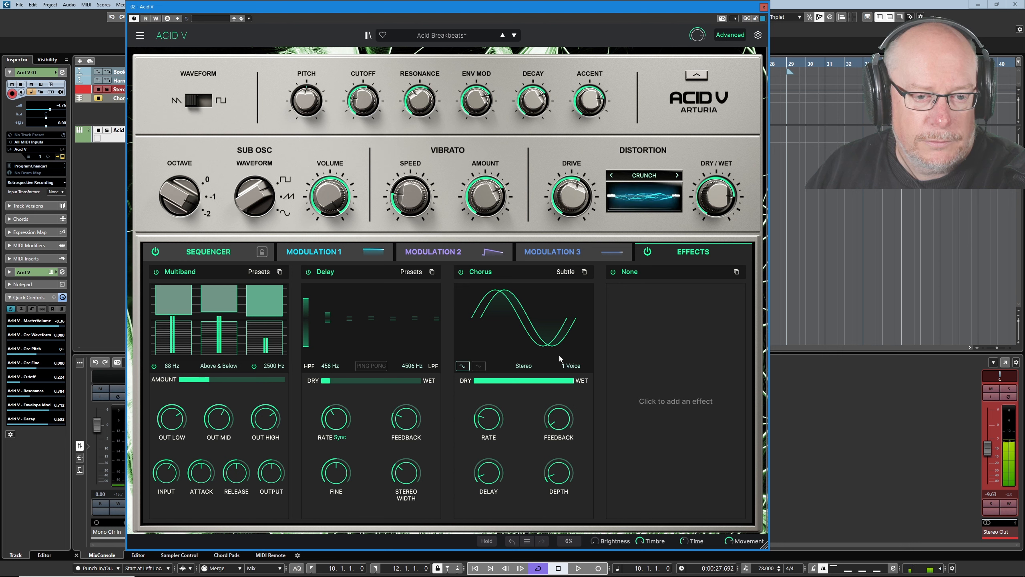
Step: Set drive to 38.0 %, cutoff to 0.300, resonance to 0.640, envelope mod to 0.592 and decay to 0.460
mouse_move(571, 190)
drag(571, 197, 572, 204)
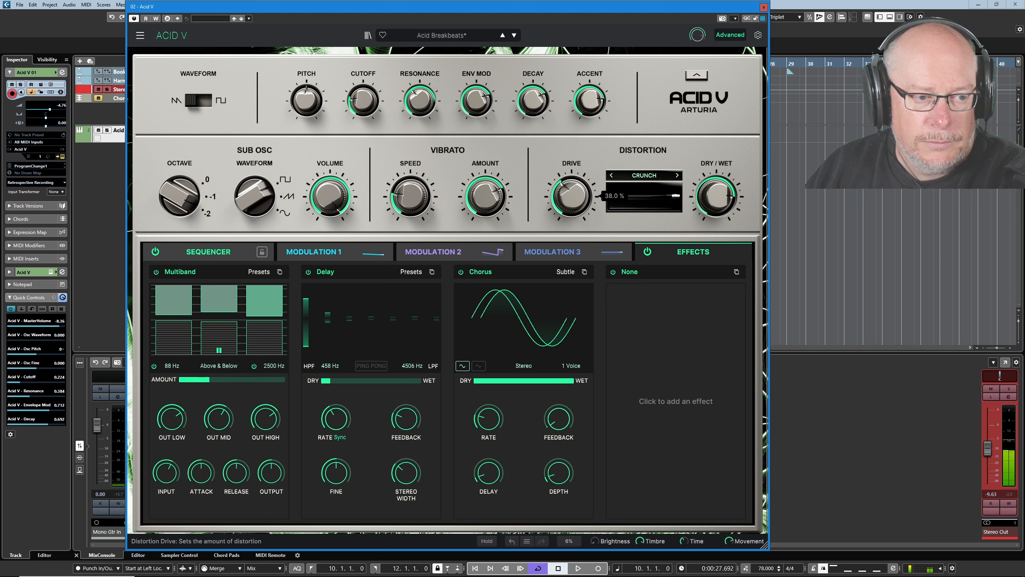
drag(357, 101, 356, 83)
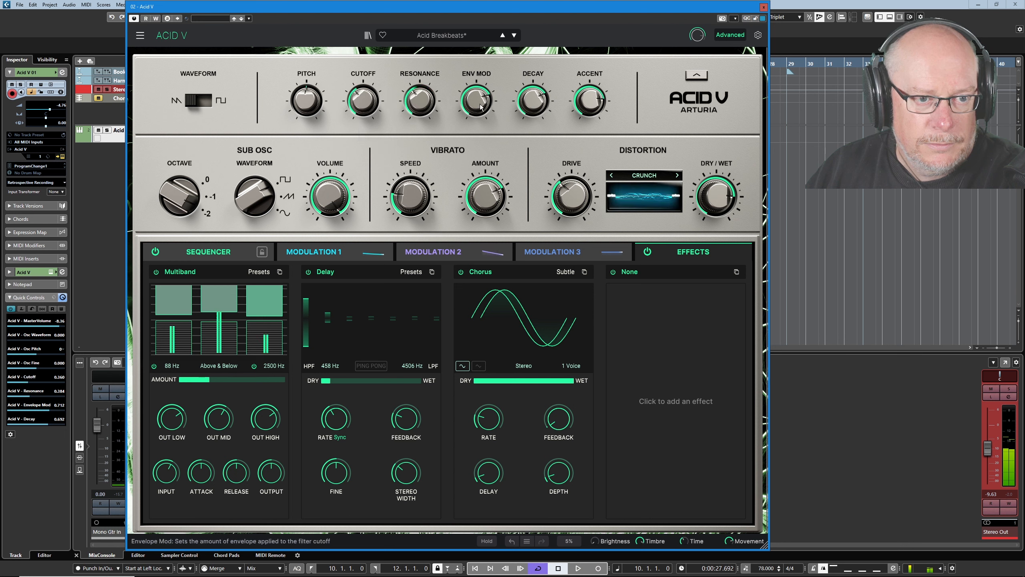
drag(476, 100, 532, 121)
mouse_move(419, 100)
mouse_down()
mouse_move(419, 83)
mouse_move(420, 105)
mouse_move(363, 106)
mouse_move(419, 104)
mouse_up()
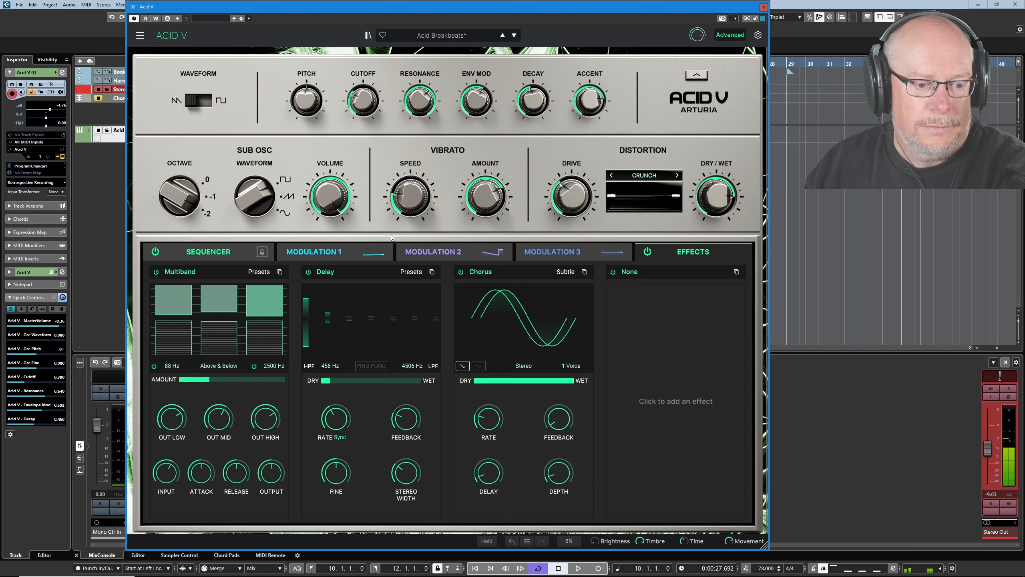
Step: Replace the third effect with a Flanger using the Jet preset and lower the Stereo Out fader to -16.9
click(480, 272)
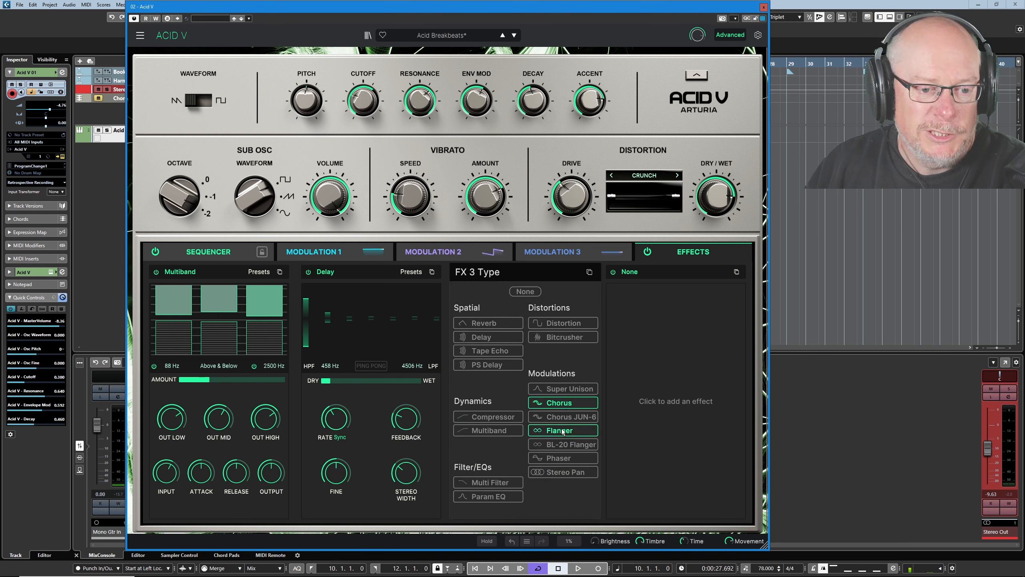
click(563, 431)
click(563, 272)
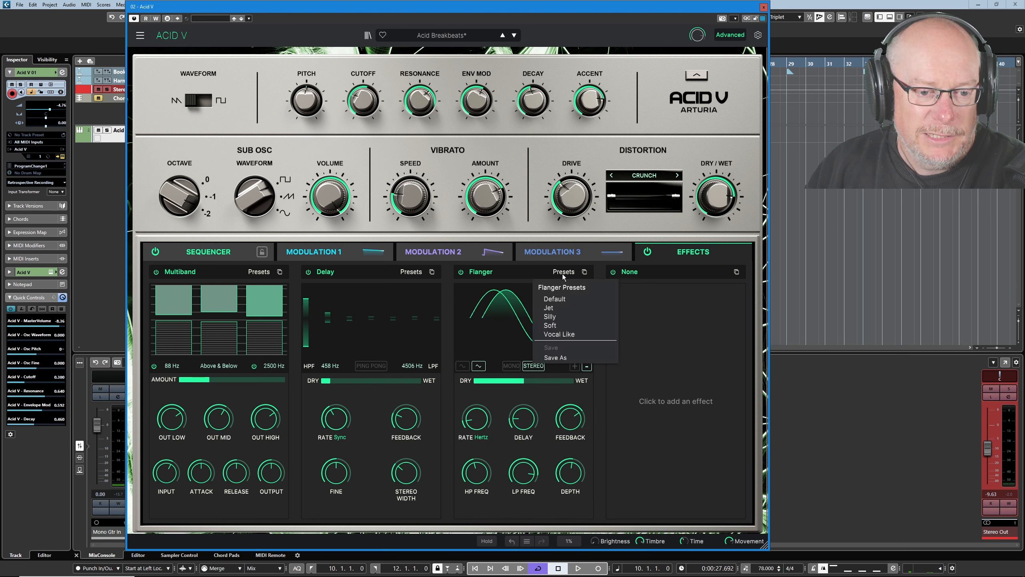
click(560, 308)
drag(988, 449, 985, 464)
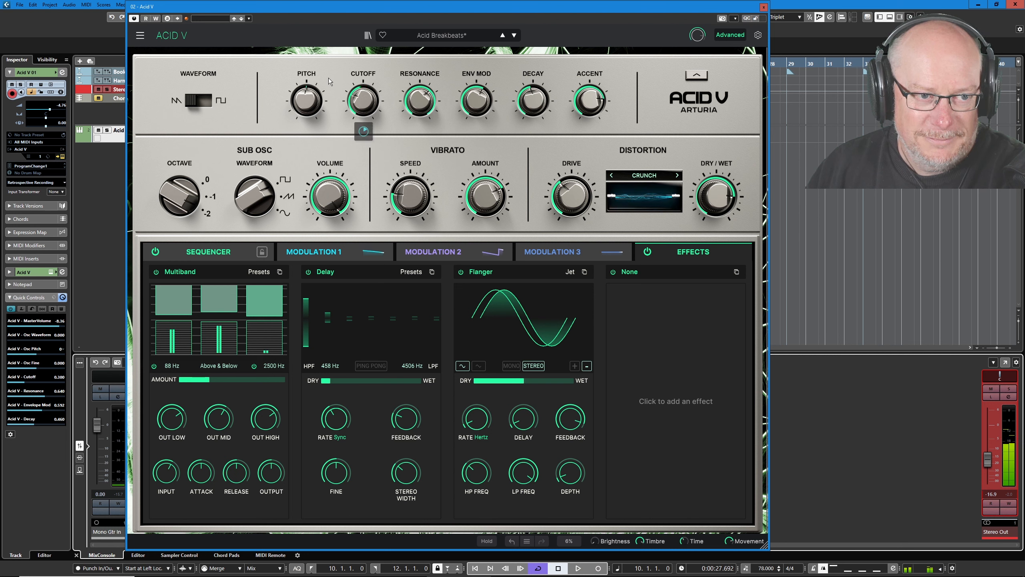
Step: Sweep the cutoff to 0.320 and set resonance to 0.224, with the Stereo Out fader lowered to -18.2
mouse_move(362, 100)
mouse_down()
mouse_move(362, 84)
mouse_move(362, 121)
mouse_move(357, 98)
mouse_up()
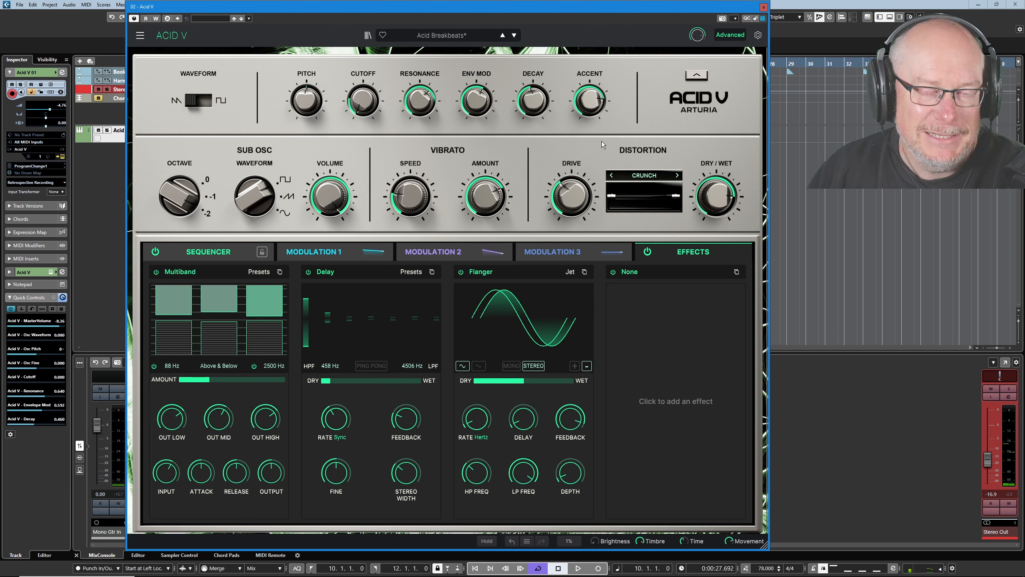
drag(362, 101, 362, 61)
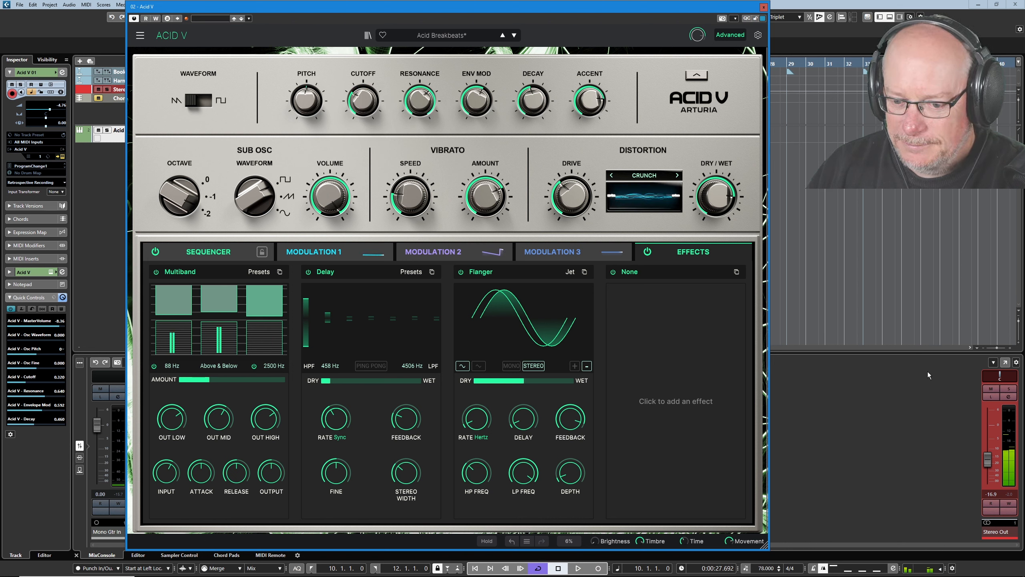
drag(987, 465, 986, 466)
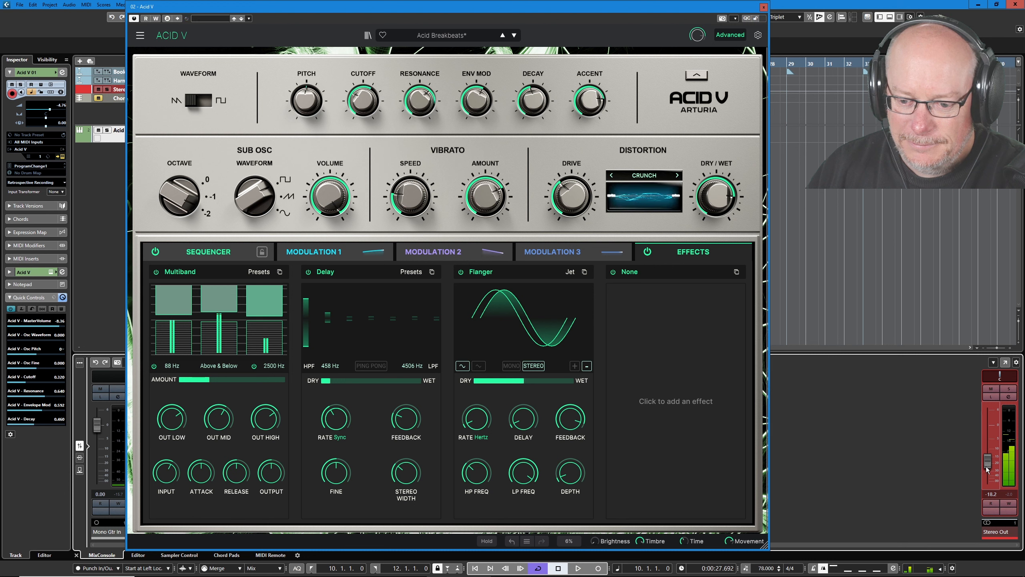
drag(420, 100, 420, 148)
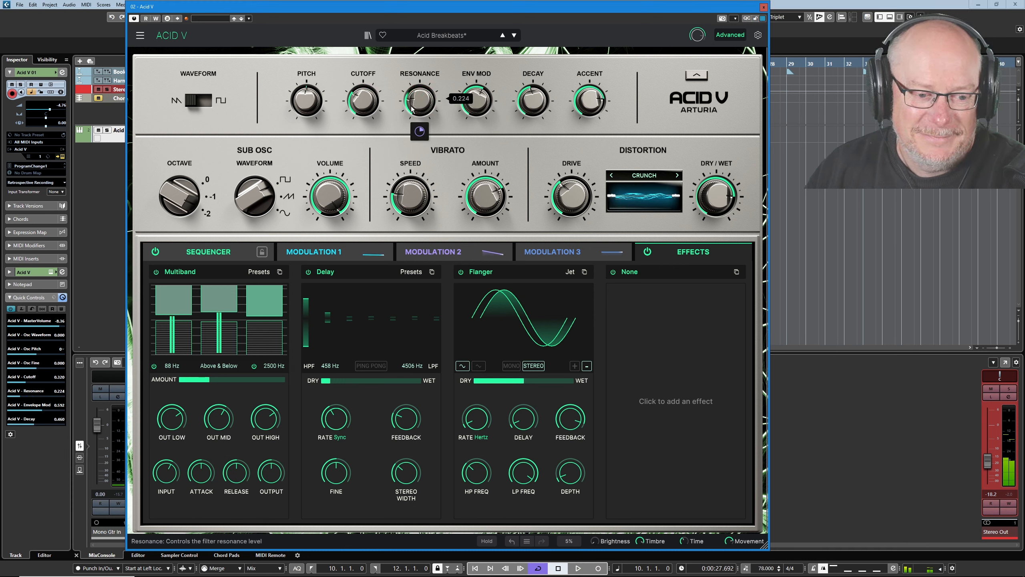
mouse_move(503, 189)
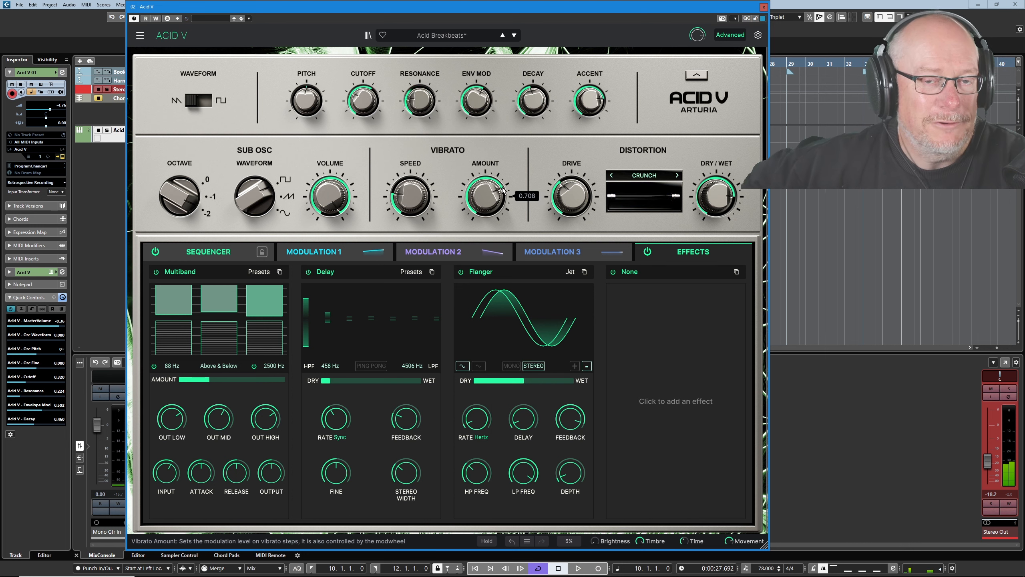